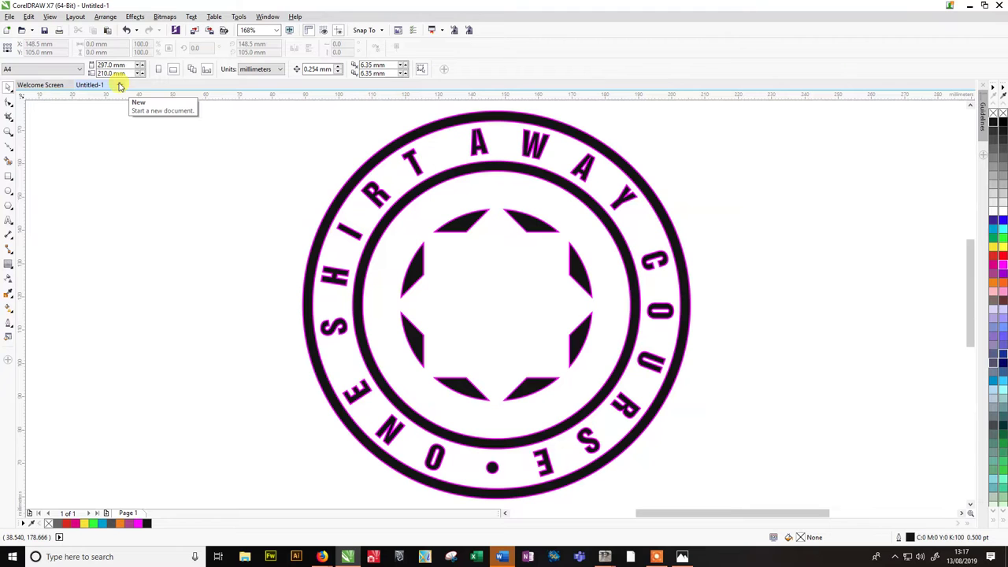
Start a new A4 landscape document and draw a circle about 69 mm in diameter near the page's left edge.
click(120, 85)
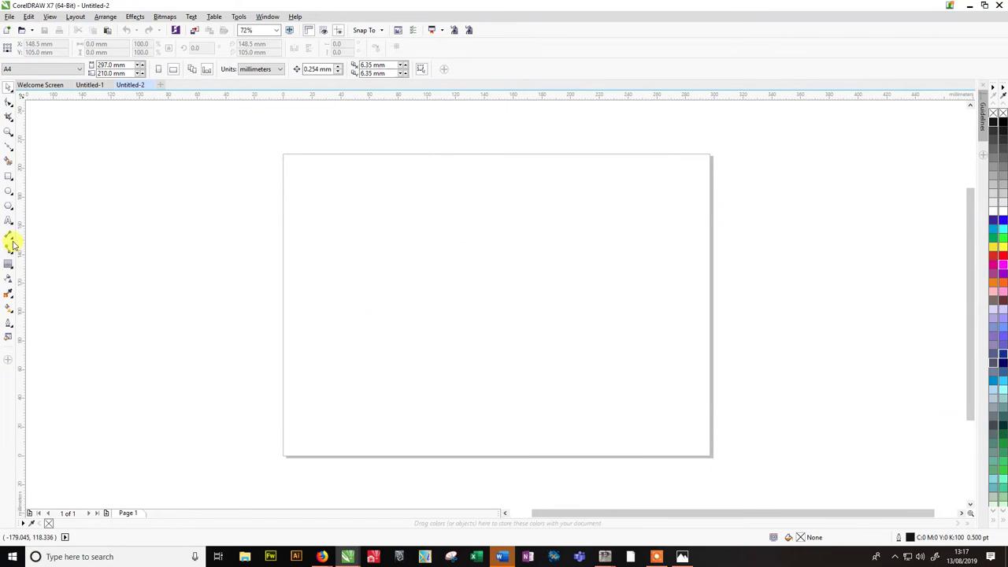
click(8, 191)
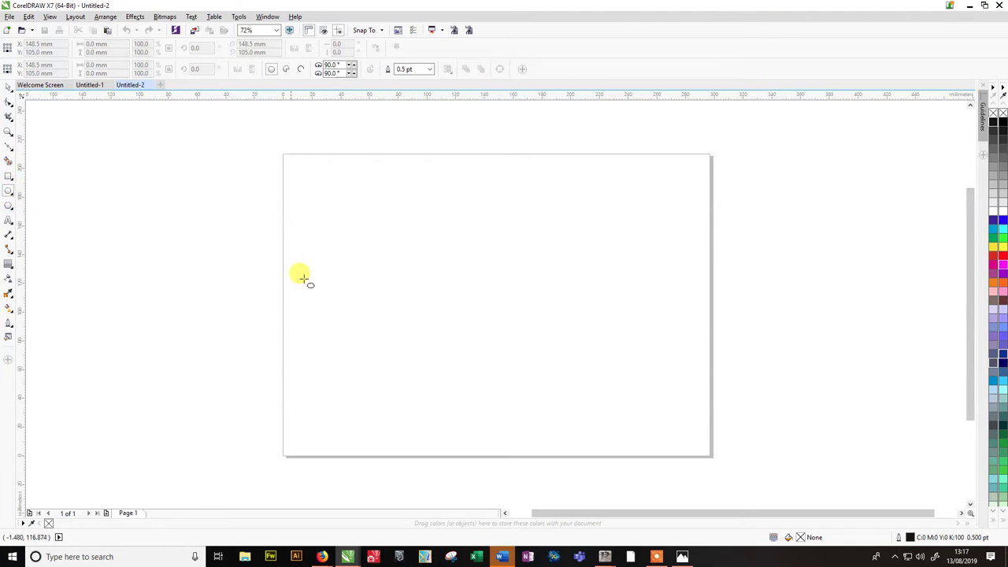
drag(315, 270, 361, 318)
click(362, 319)
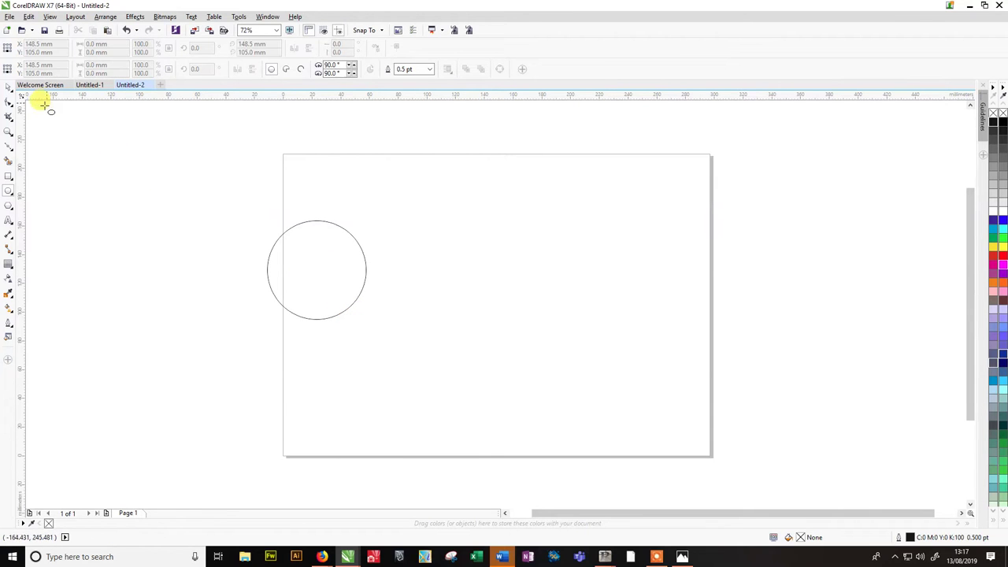
Move the circle down and right so it sits fully inside the left part of the page.
click(9, 93)
drag(318, 271, 373, 295)
click(369, 302)
click(369, 303)
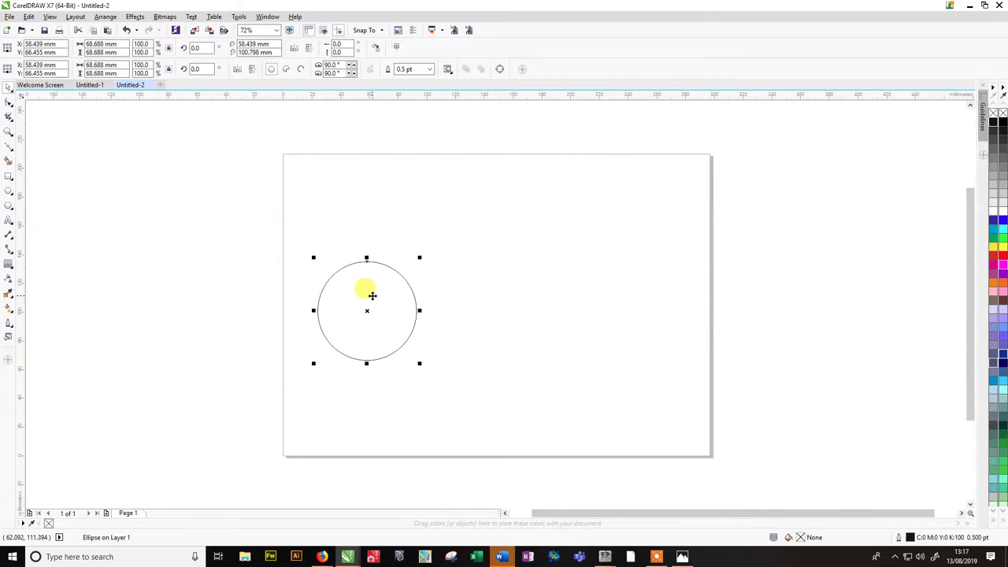
Duplicate the circle just beside itself and repeat the duplication to make a row of six circles.
key(ctrl+d)
drag(372, 297, 457, 294)
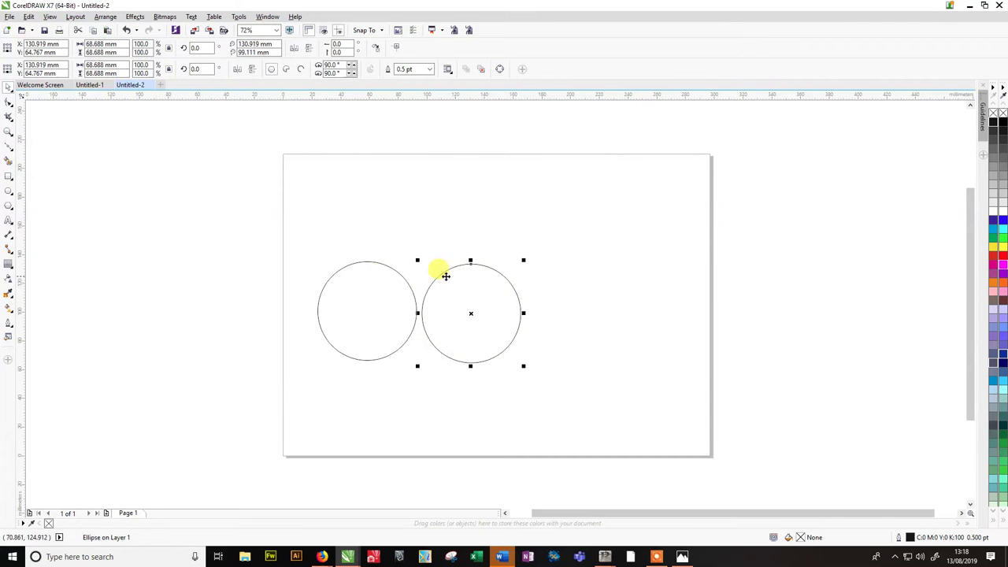
key(ctrl+r)
key(ctrl+r)
key(ctrl+r)
key(ctrl+r)
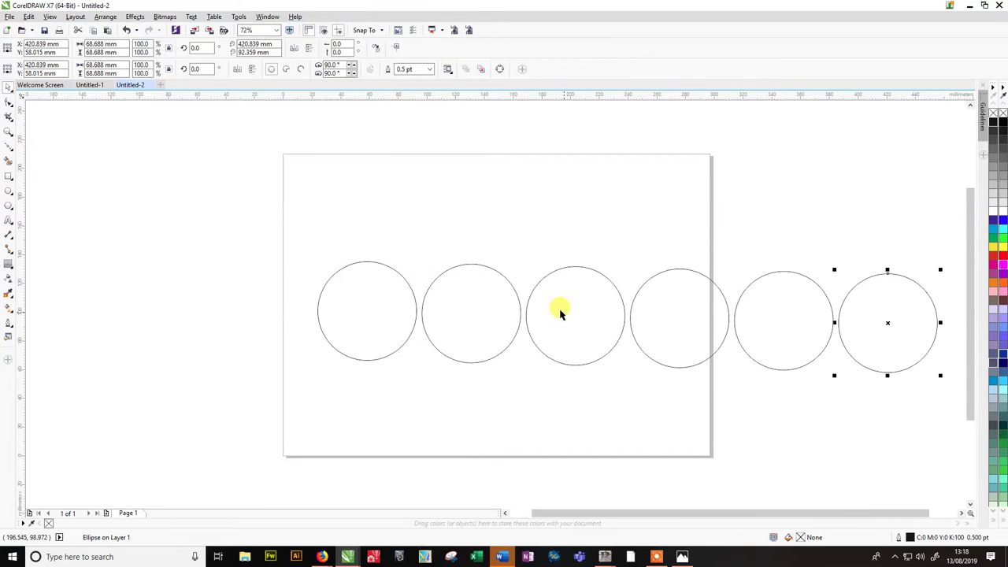
Select the six circles and align them by their horizontal centres into a straight row.
scroll(561, 304, down, 2)
drag(353, 252, 812, 356)
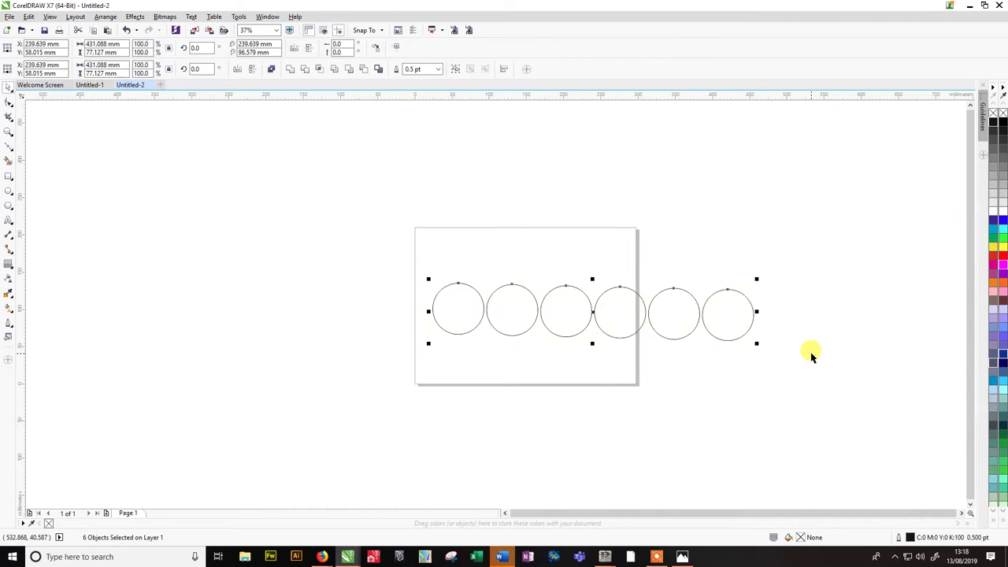
key(e)
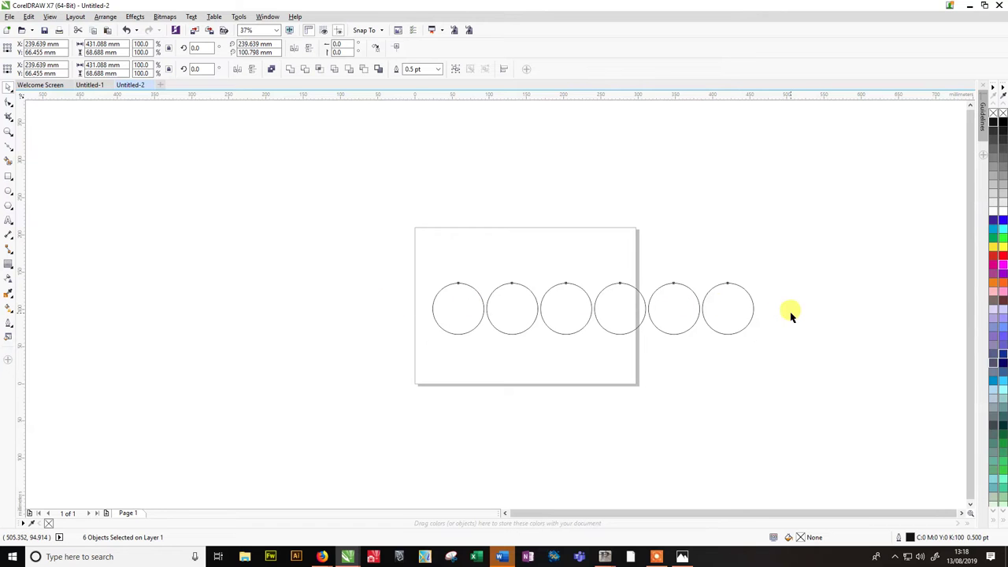
Move the row of six circles above the page and group it.
click(792, 341)
drag(800, 369, 359, 262)
drag(560, 320, 468, 210)
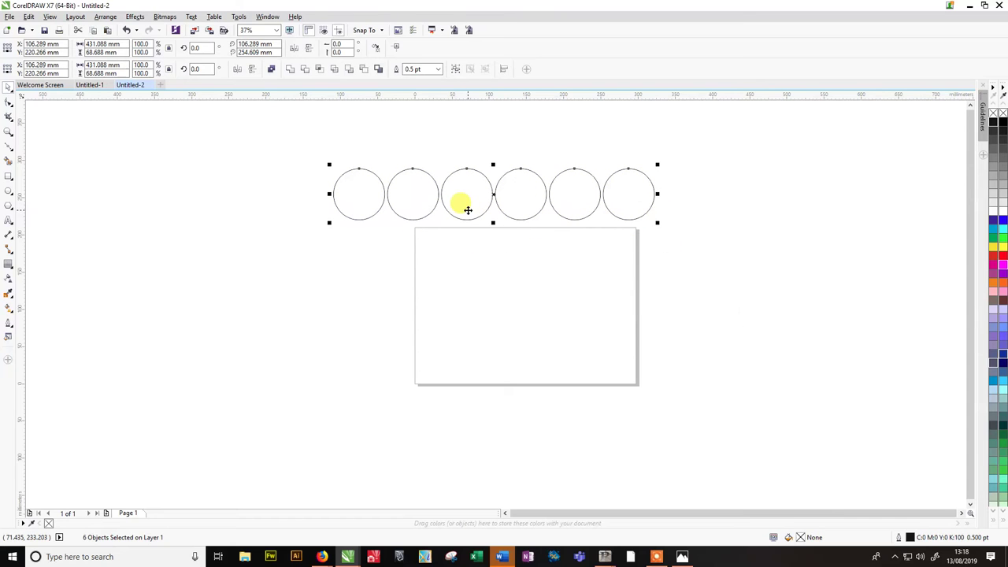
key(ctrl+g)
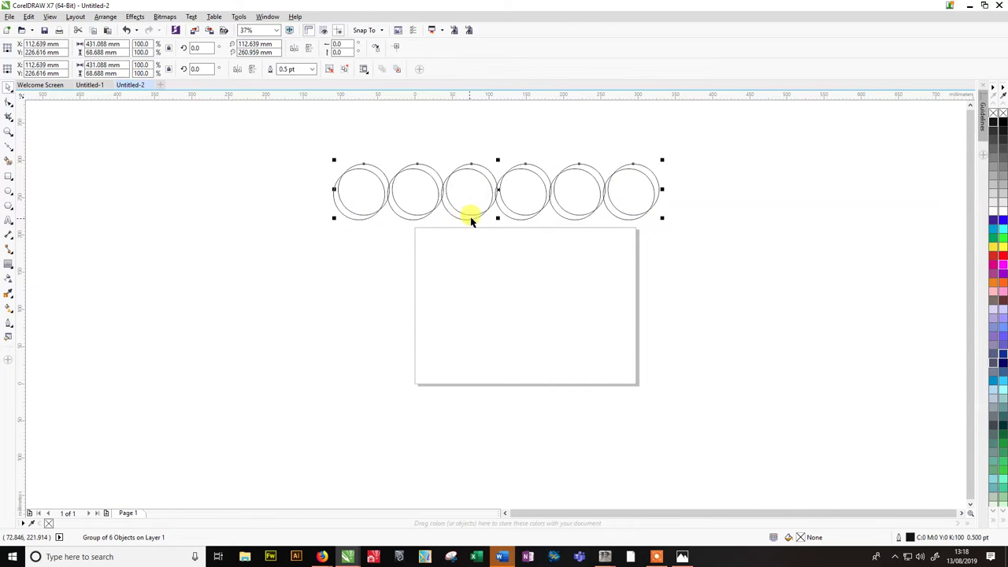
Duplicate the grouped row just below itself and repeat the duplication to make six rows.
drag(490, 187, 495, 248)
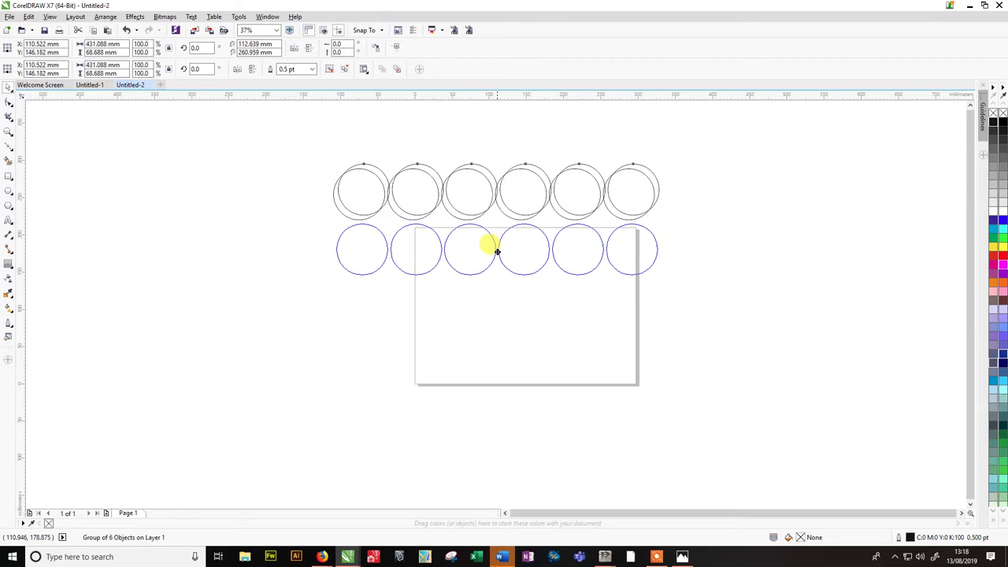
key(ctrl+r)
key(ctrl+r)
key(ctrl+r)
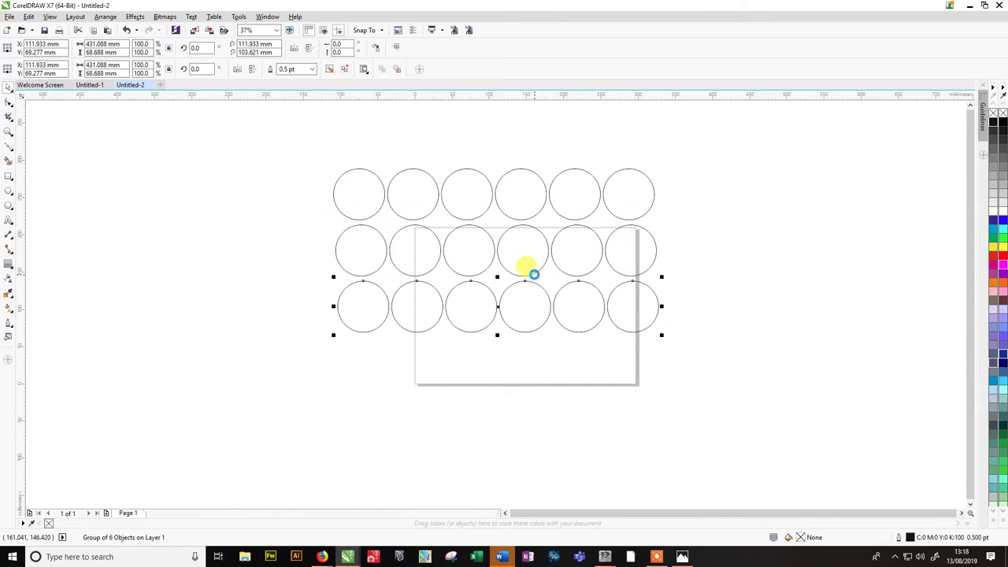
key(ctrl+r)
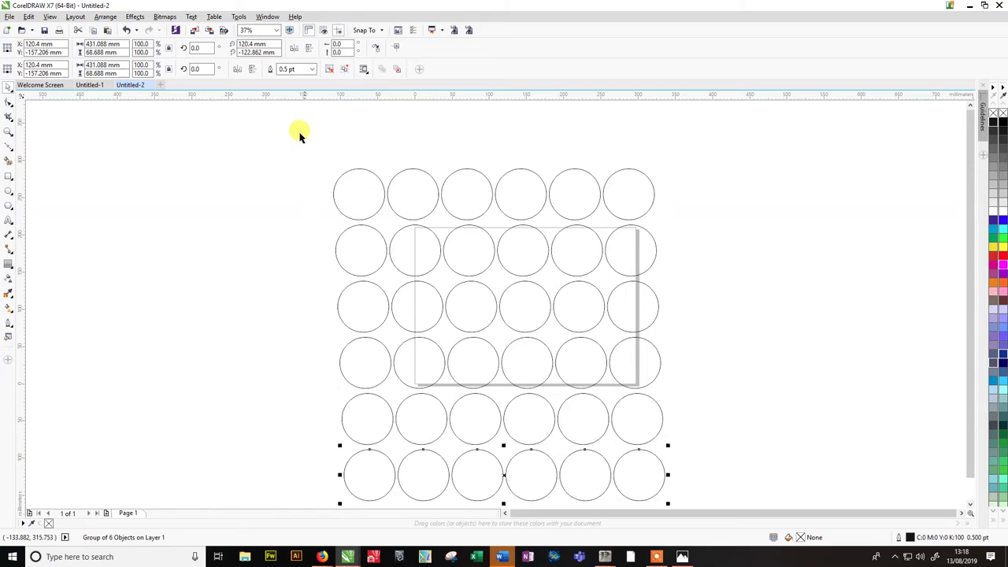
Select all six rows and align their left edges.
click(293, 146)
drag(296, 132, 661, 501)
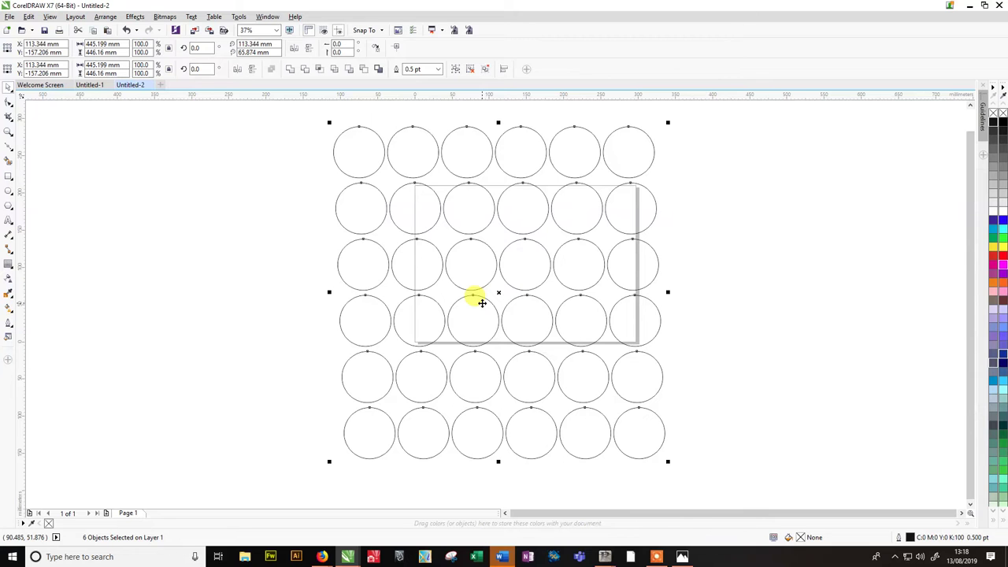
key(l)
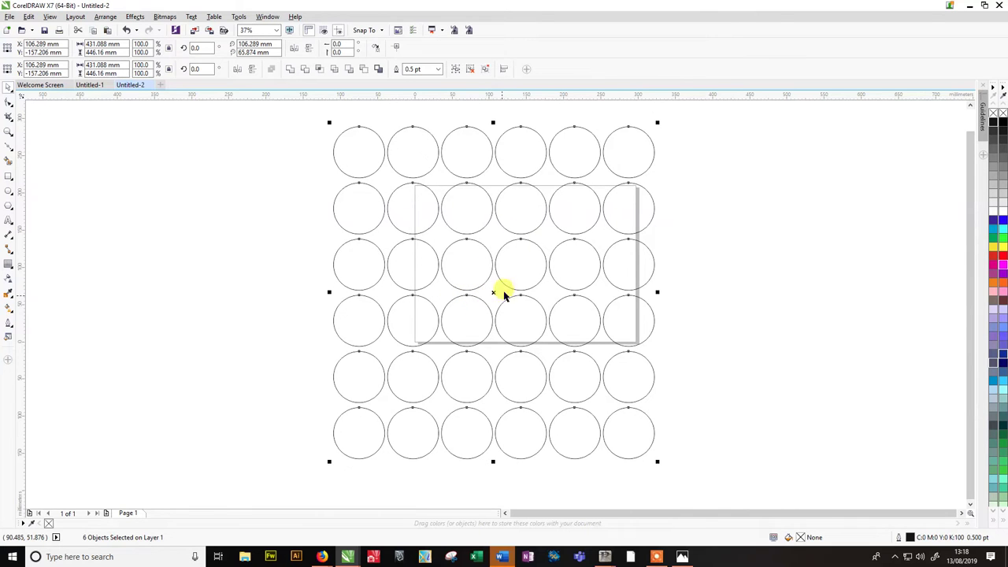
Scale the whole grid of circles down to about 110 by 114 mm on the page and fill it magenta.
click(711, 300)
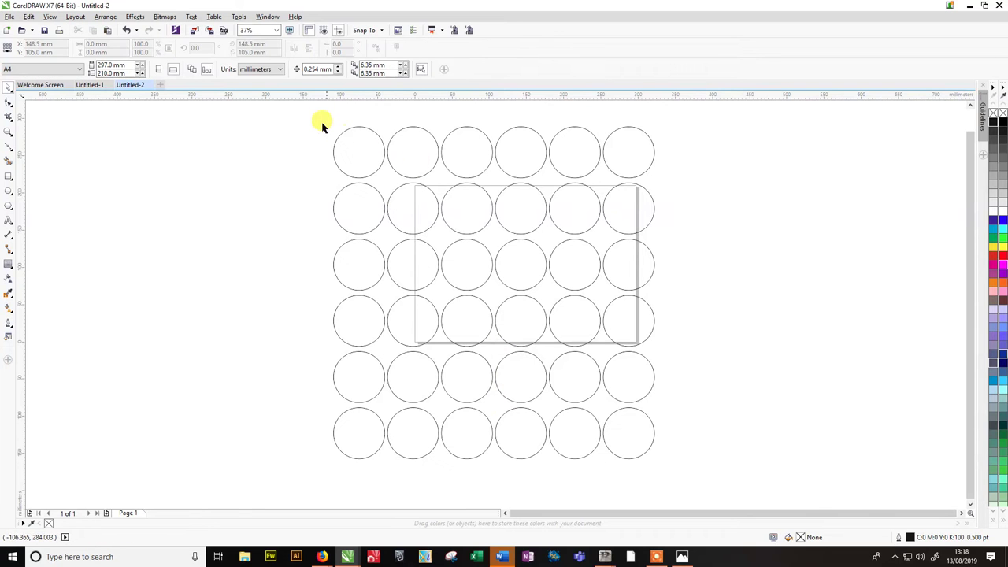
drag(319, 118, 419, 214)
drag(392, 160, 531, 254)
click(1002, 268)
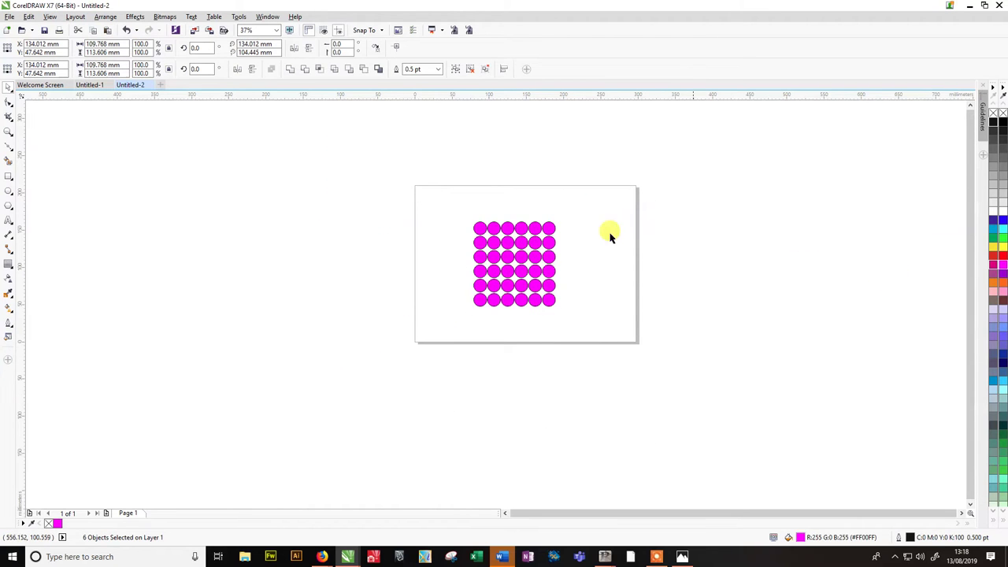
drag(452, 187, 632, 364)
click(412, 207)
drag(412, 207, 635, 355)
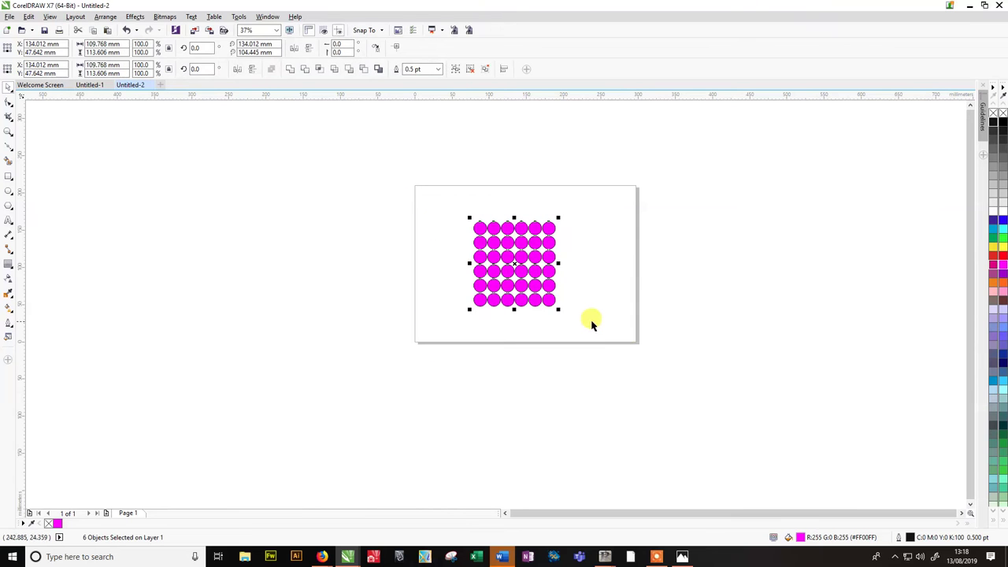
right_click(545, 266)
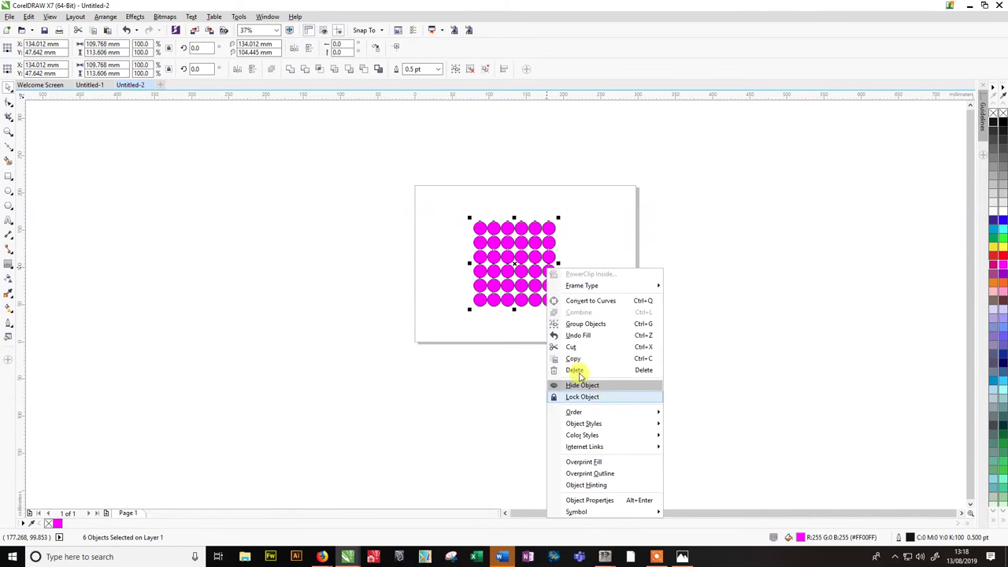
click(455, 212)
Ungroup all circles in the magenta grid.
drag(450, 196, 674, 356)
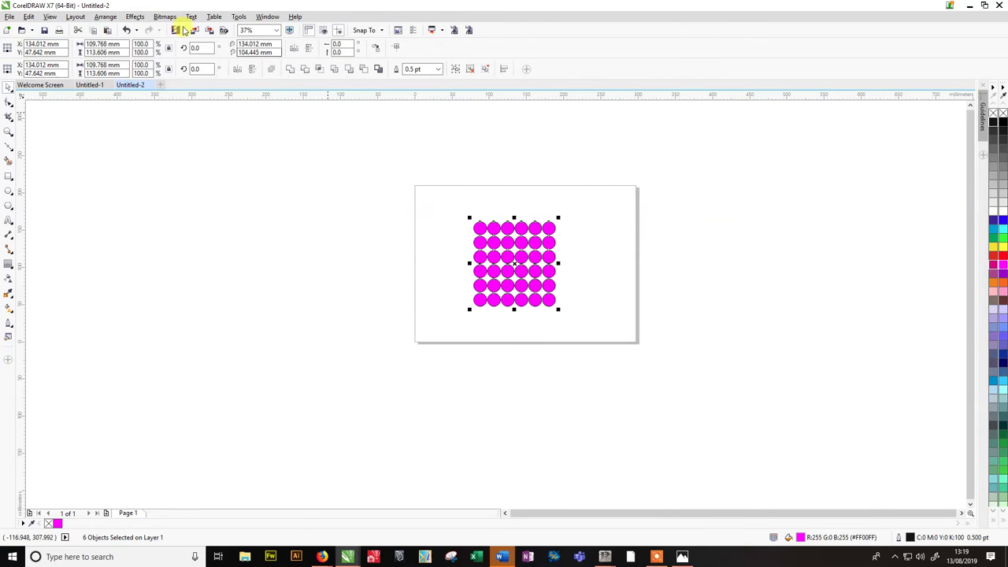
click(110, 19)
click(482, 131)
click(486, 70)
click(499, 131)
Select every magenta circle and combine them into a single curve.
drag(430, 163, 601, 351)
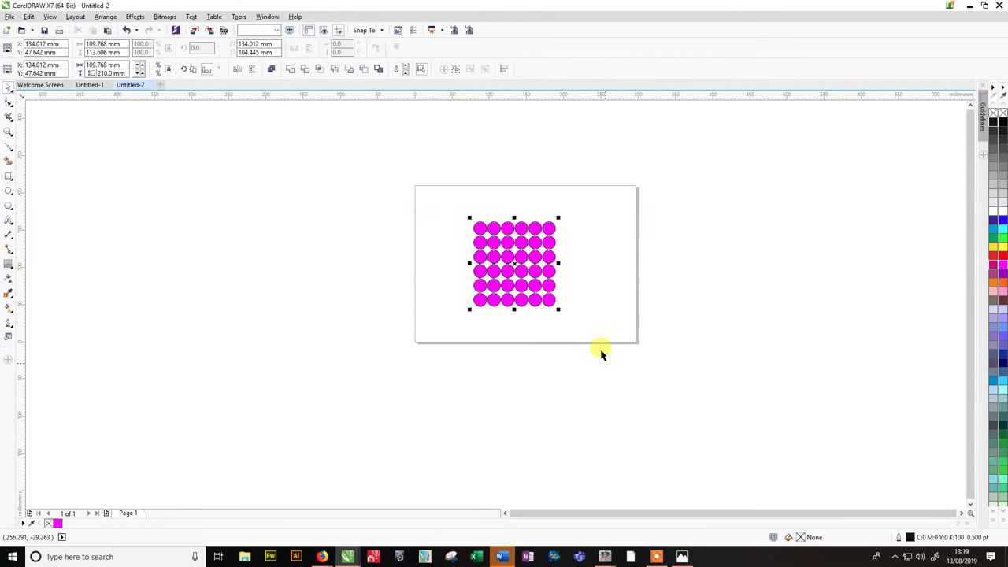
click(548, 272)
click(479, 165)
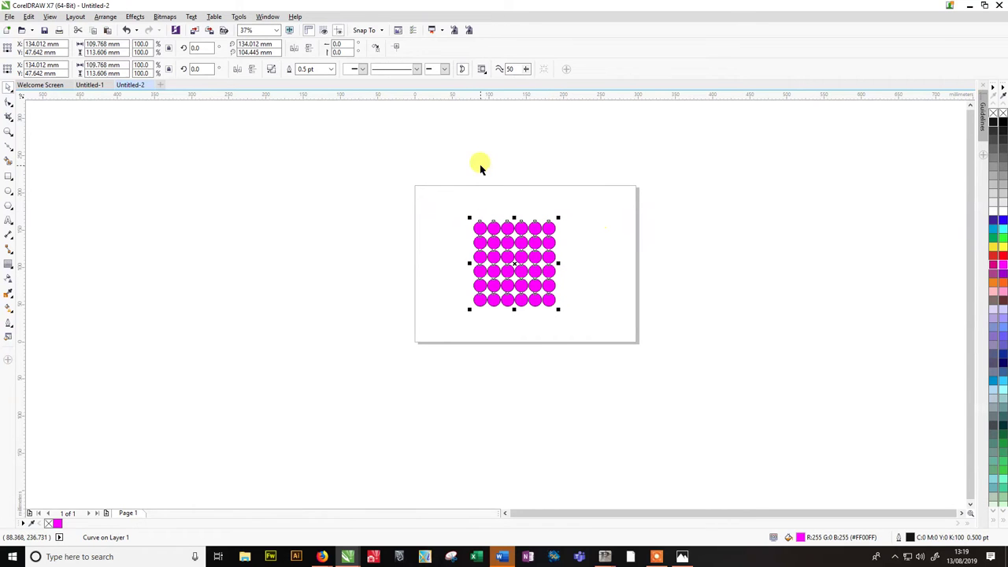
Change the combined grid's fill to 70% black.
click(514, 247)
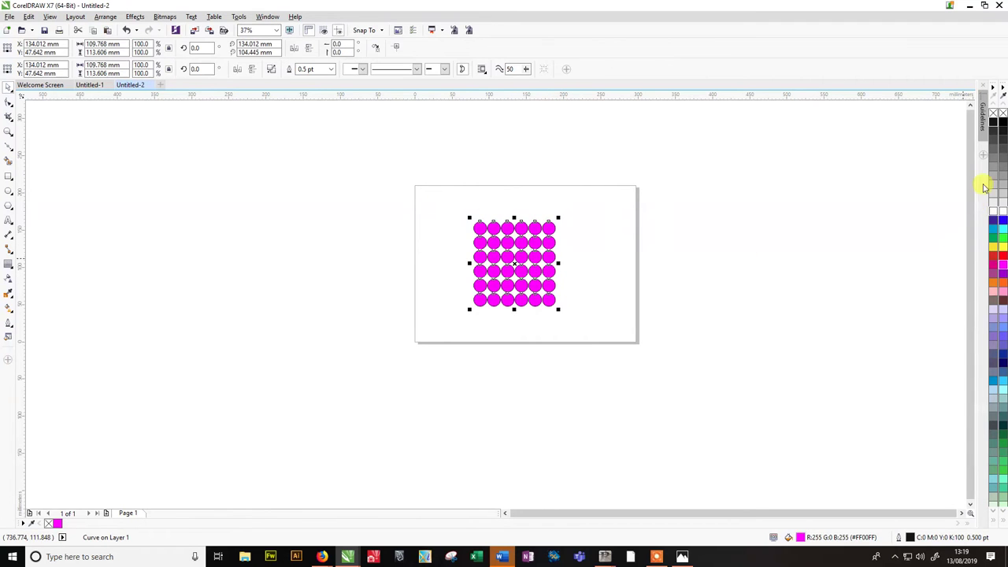
click(538, 214)
drag(438, 191, 587, 334)
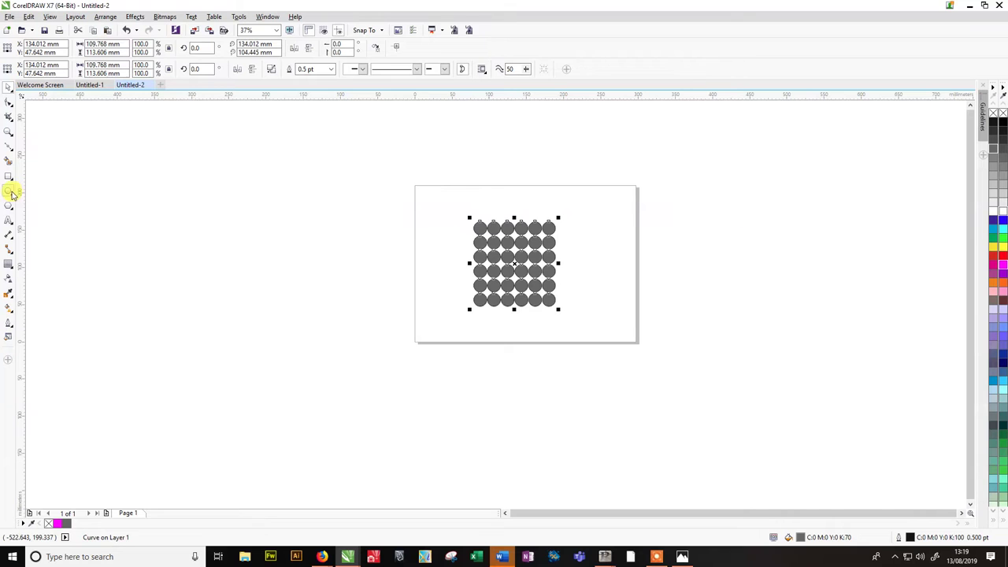
Draw a circle about 100 mm in diameter and centre it over the grey grid.
click(9, 193)
drag(292, 256, 332, 294)
drag(292, 256, 513, 264)
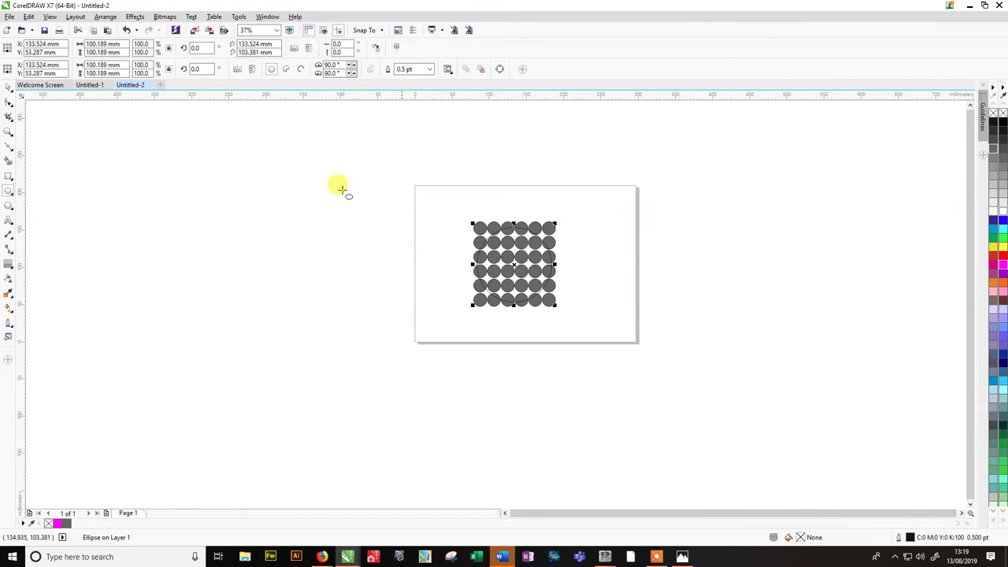
Select the large circle with the grey grid and trim the grid with the circle.
click(8, 87)
drag(371, 176, 664, 392)
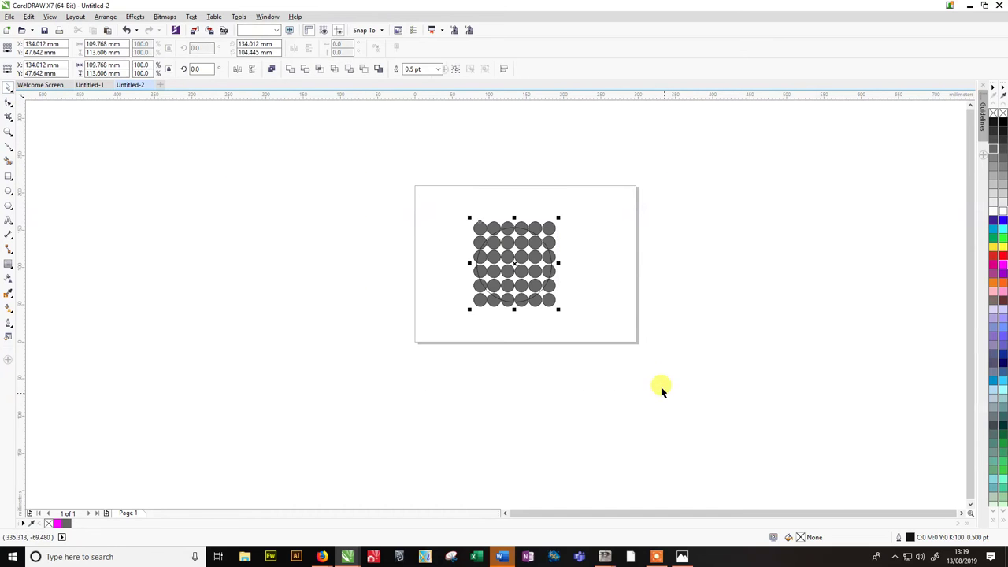
click(646, 354)
click(508, 227)
drag(436, 208, 598, 343)
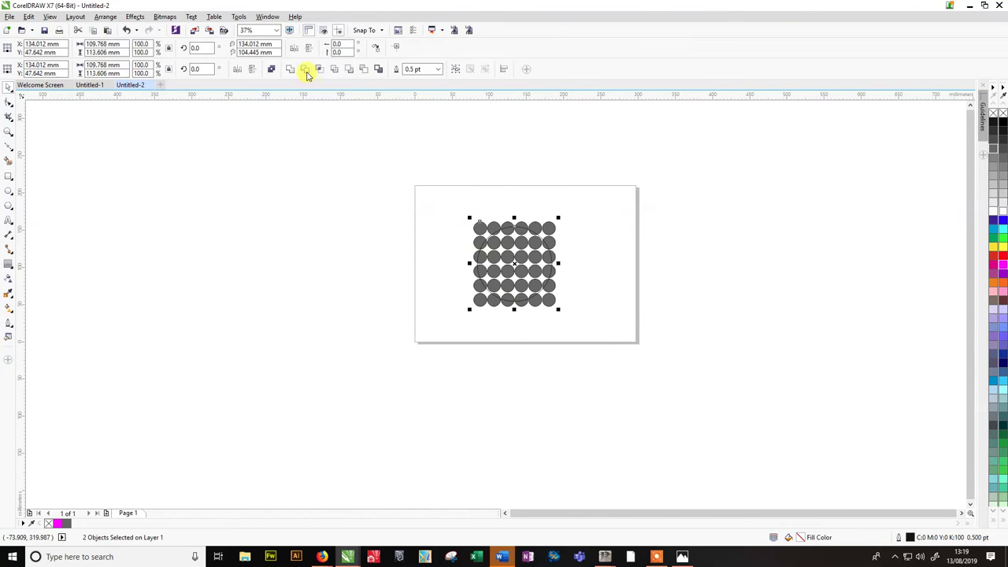
click(296, 69)
Move the large circle off the page's left side, then undo that move and the trim.
click(530, 187)
drag(530, 232, 334, 237)
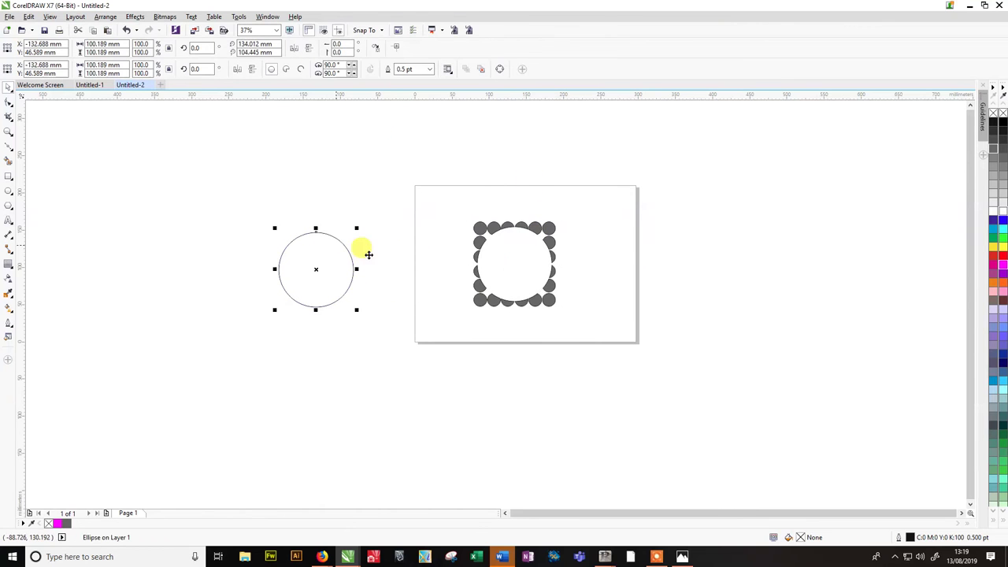
click(464, 206)
click(512, 225)
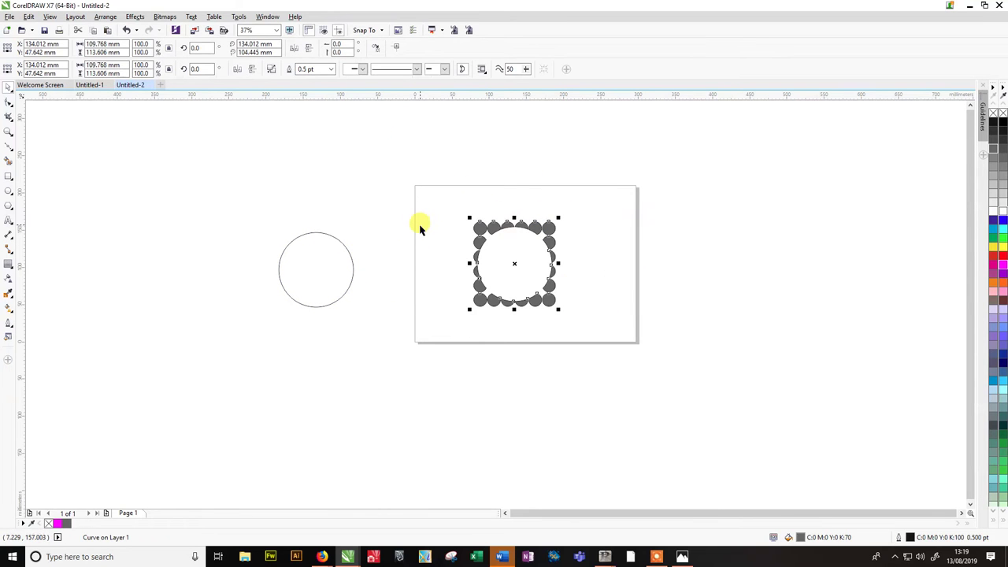
key(ctrl+z)
key(ctrl+z)
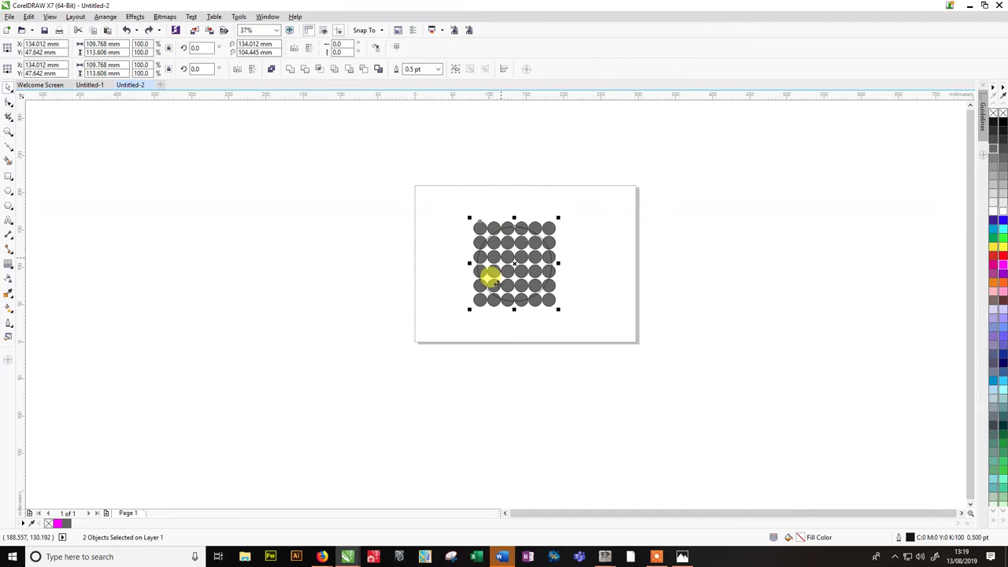
Trim the grey grid with the large circle again and move the circle to the left of the grid.
click(305, 70)
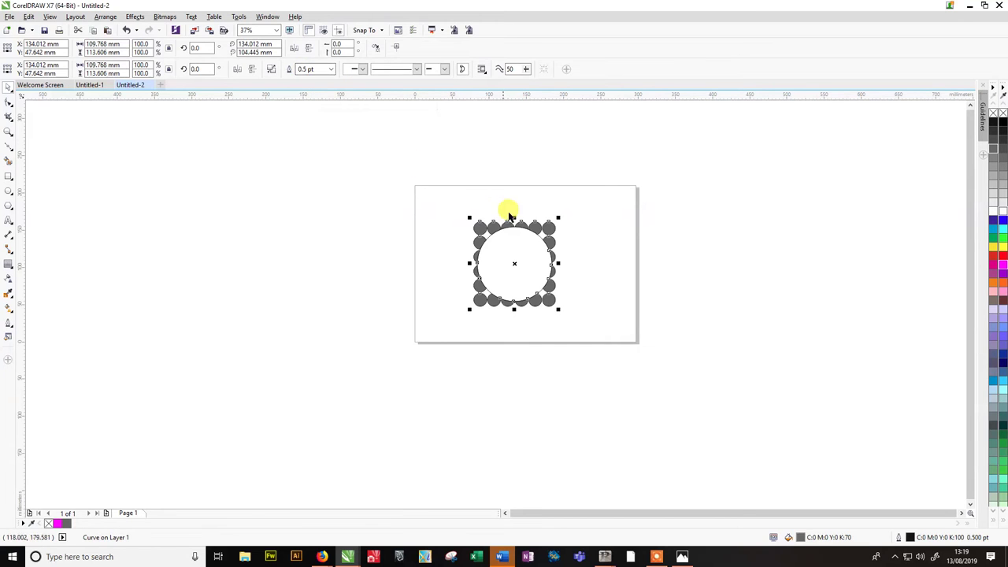
click(563, 241)
drag(549, 247, 462, 232)
Delete the large circle and the trimmed grid from the document.
click(397, 173)
drag(596, 302, 347, 161)
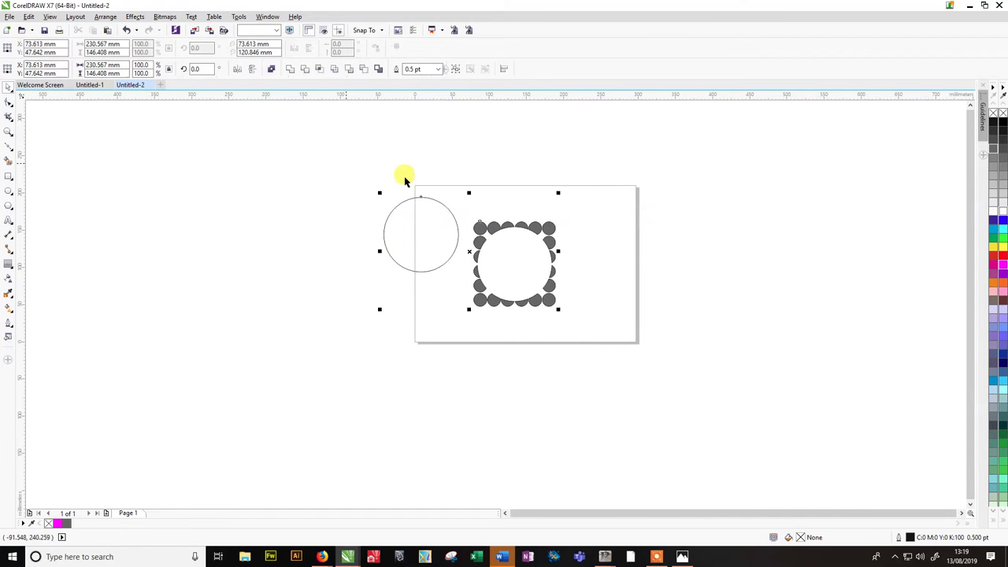
key(Delete)
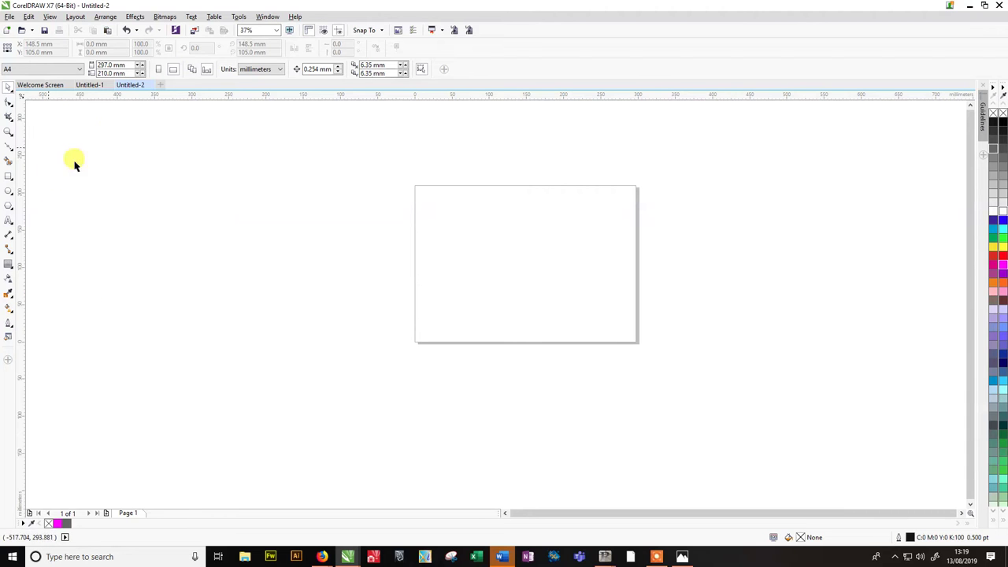
Import Skate 1.jpg, Skate 2.jpg, Skate 3.jpg and skate 4 - 360.jpg from the OSA Designers Course folder on the Desktop.
drag(367, 165, 656, 210)
click(11, 17)
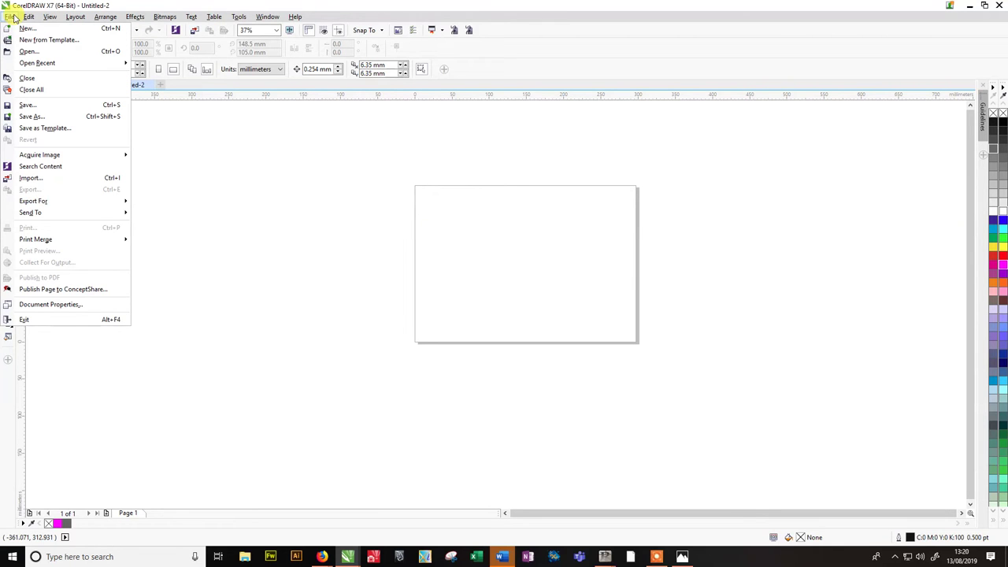
click(33, 178)
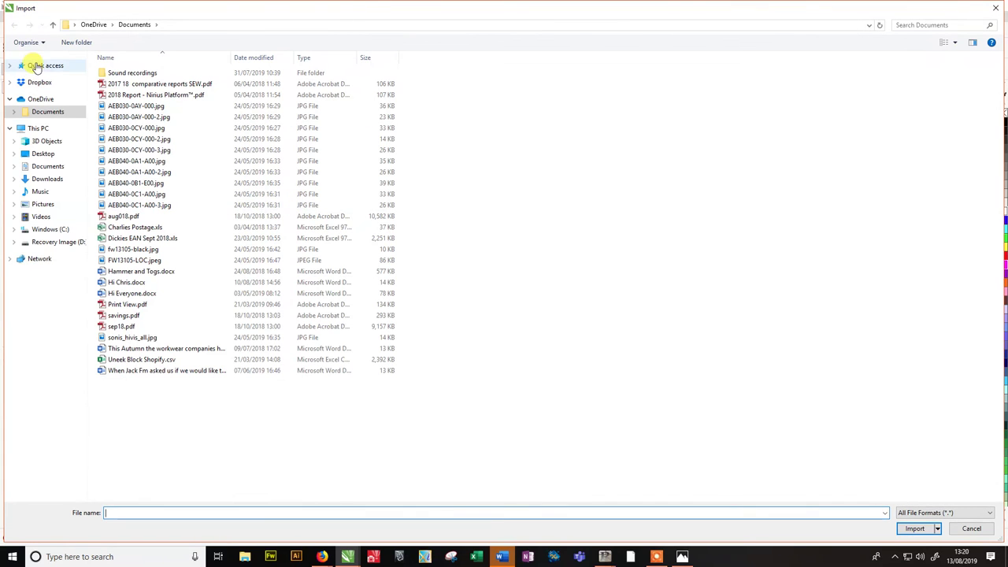
click(37, 156)
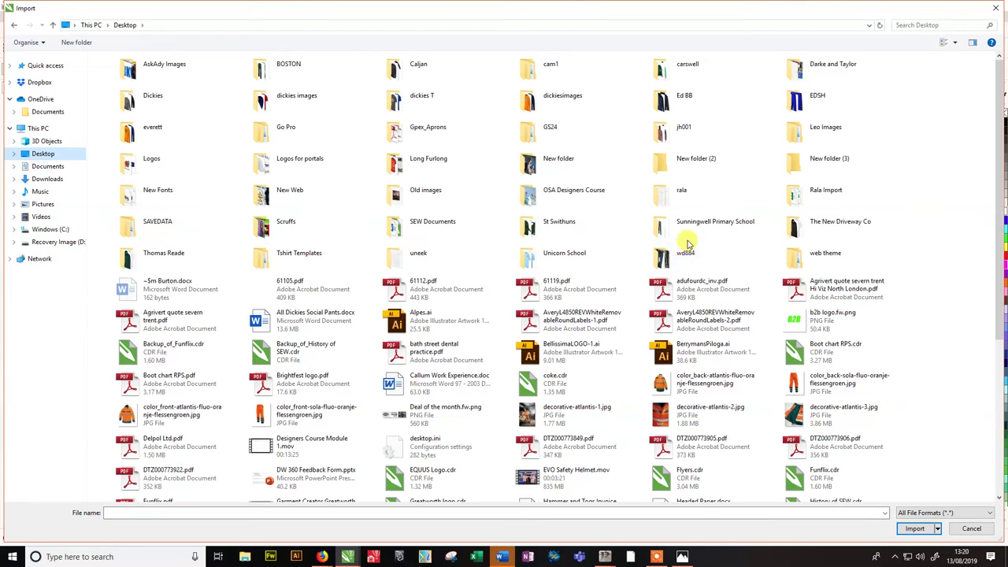
double_click(575, 196)
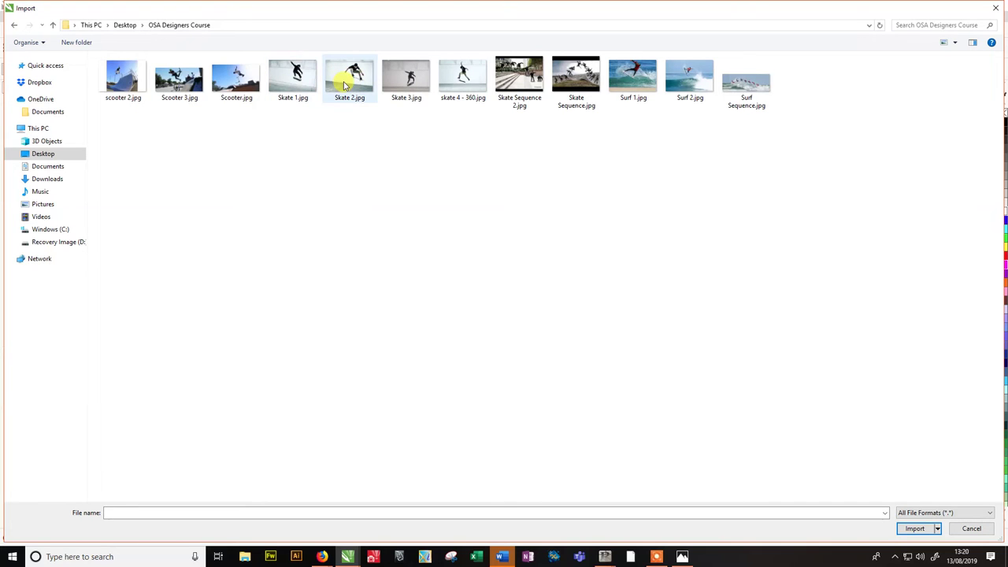
drag(349, 128, 269, 59)
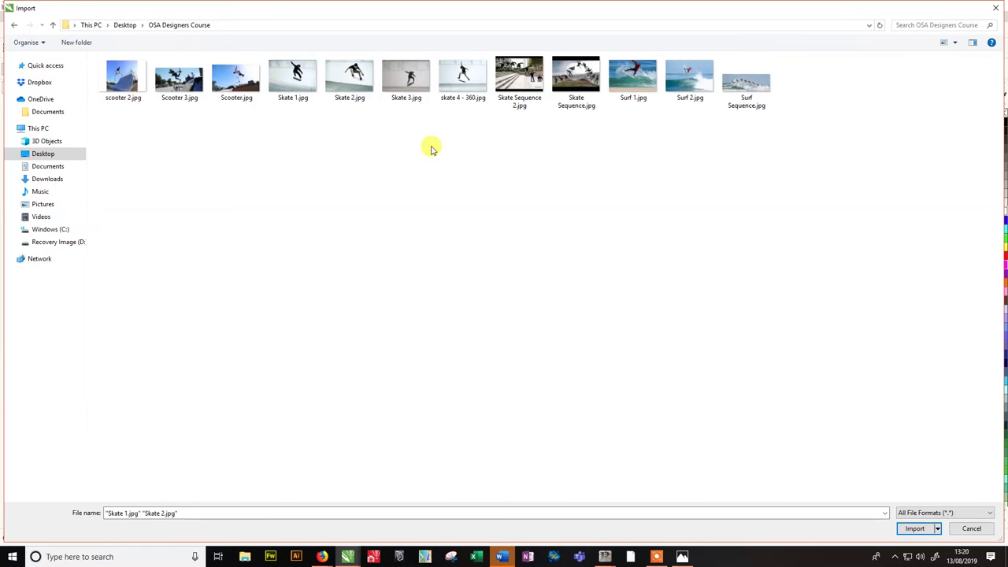
drag(476, 136, 281, 86)
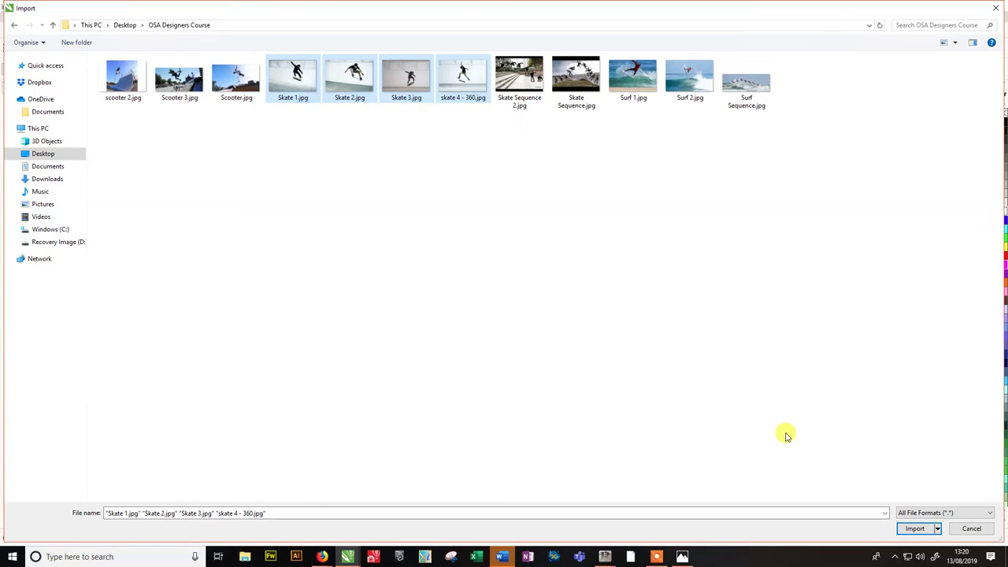
click(903, 530)
Place the four imported skate photos at their original size outside the page, to its left and below it.
click(175, 168)
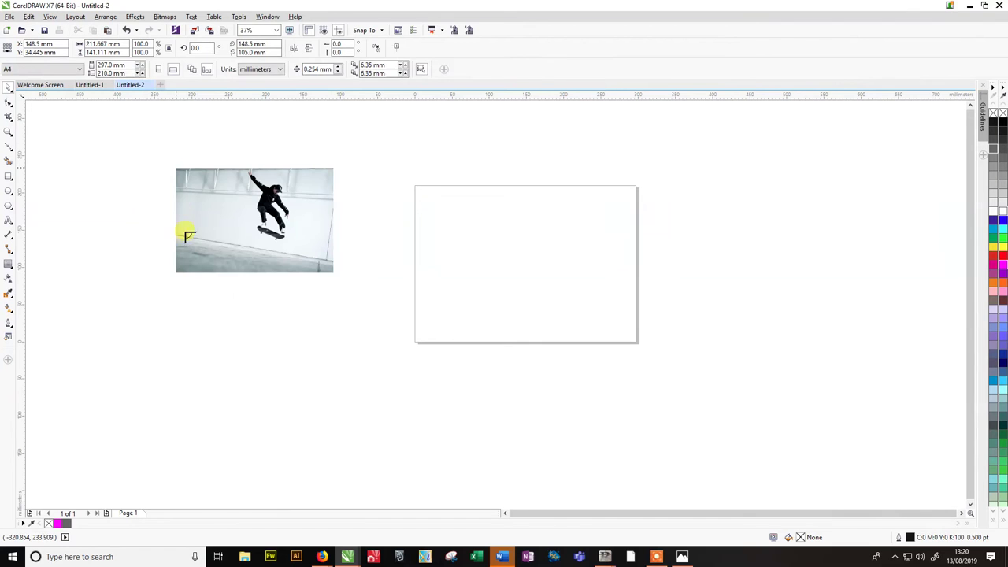
click(174, 285)
click(186, 354)
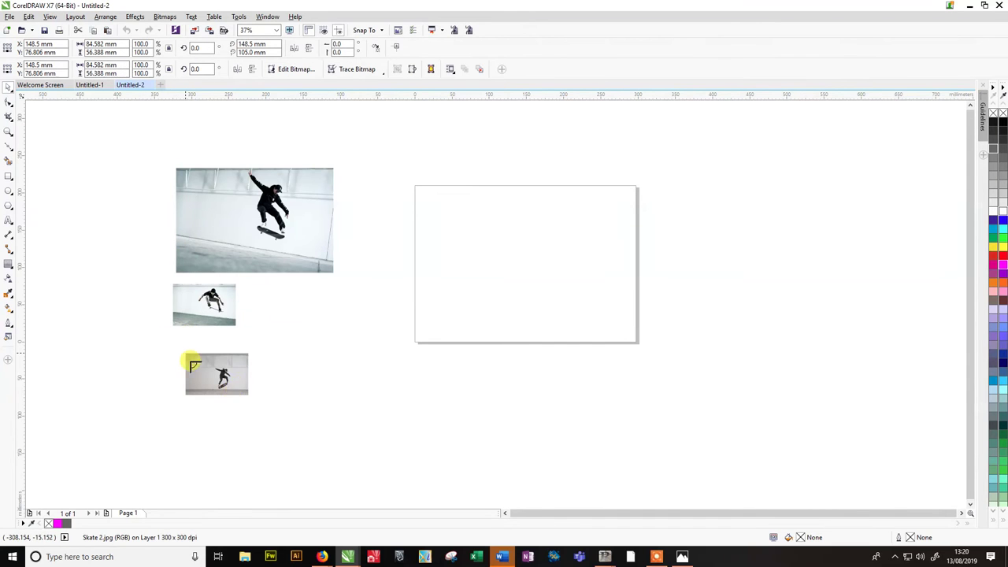
click(306, 368)
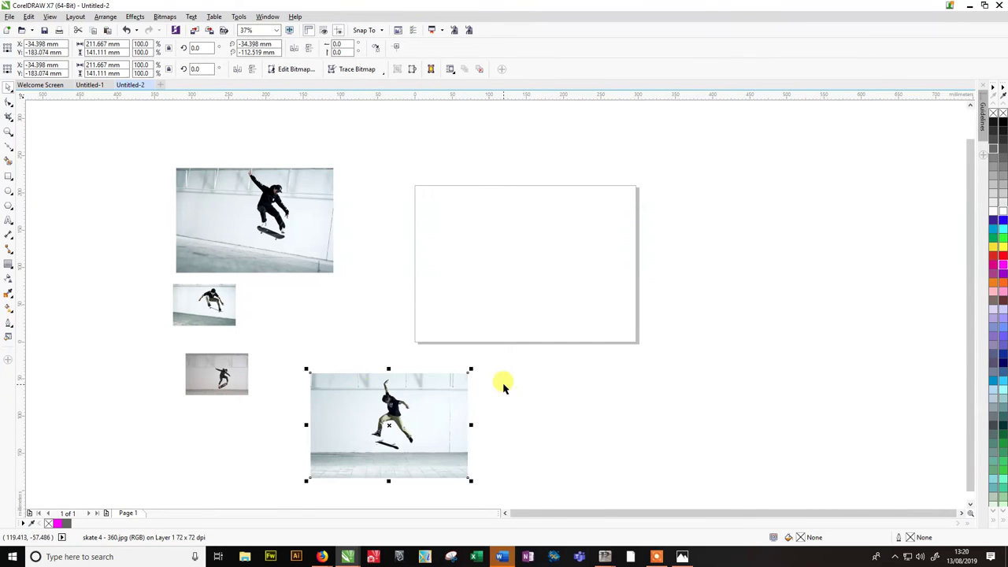
Shift the skate 4 - 360 photo up and to the left, and move the Skate 1 photo onto the page.
drag(389, 385, 320, 351)
drag(265, 226, 523, 264)
click(616, 269)
Lock the Skate 1 photo in place on the page.
scroll(529, 233, up, 3)
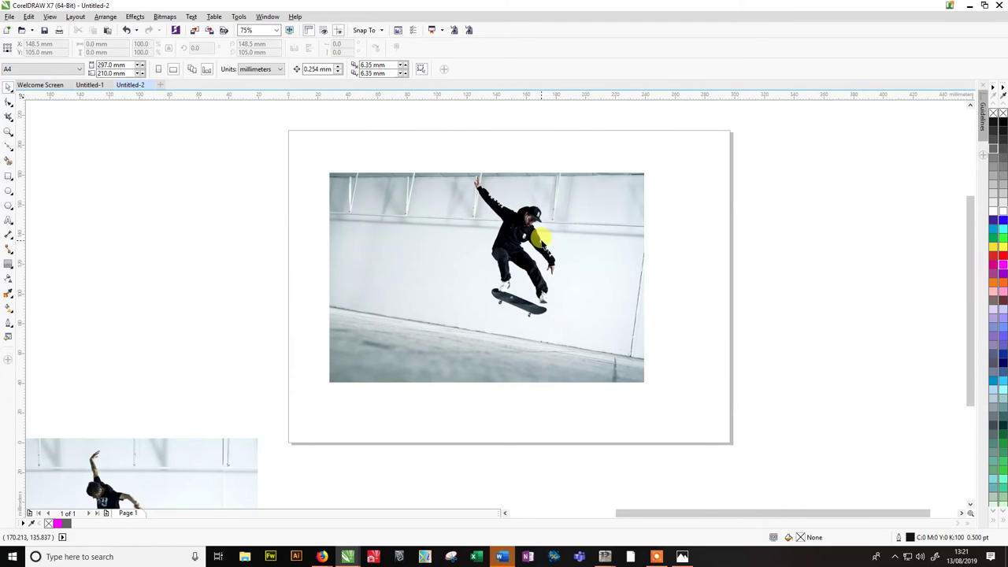
click(387, 211)
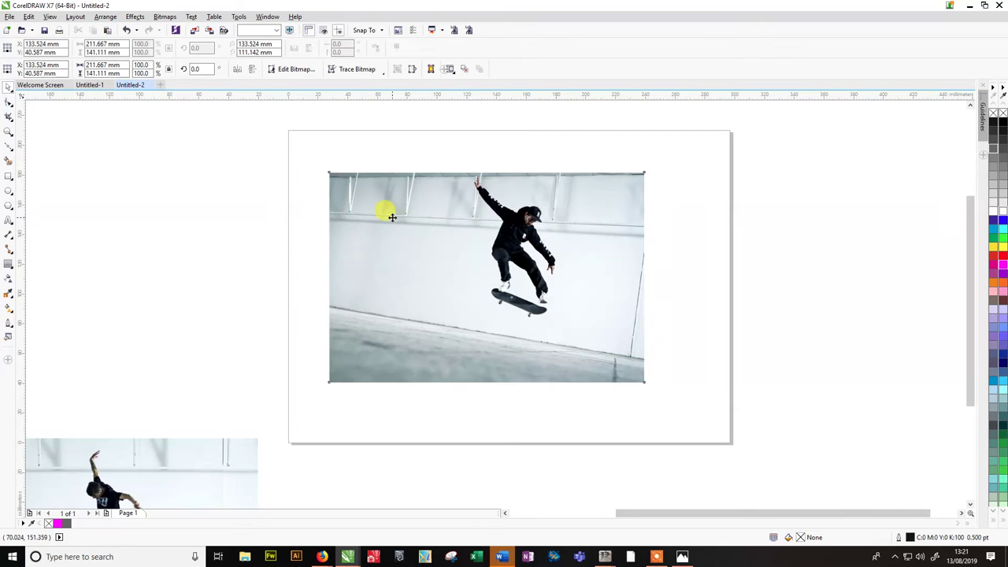
right_click(488, 300)
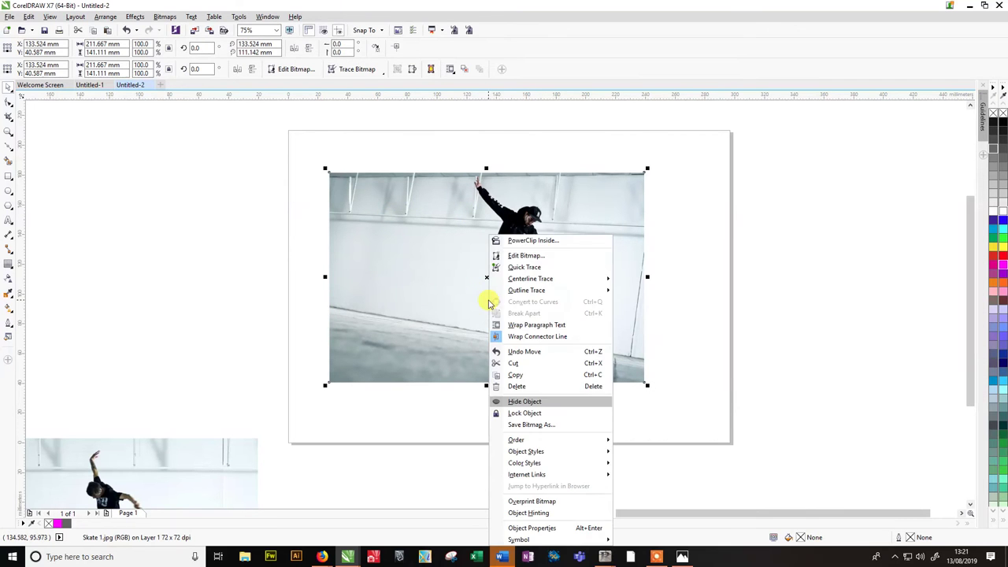
click(378, 153)
click(388, 214)
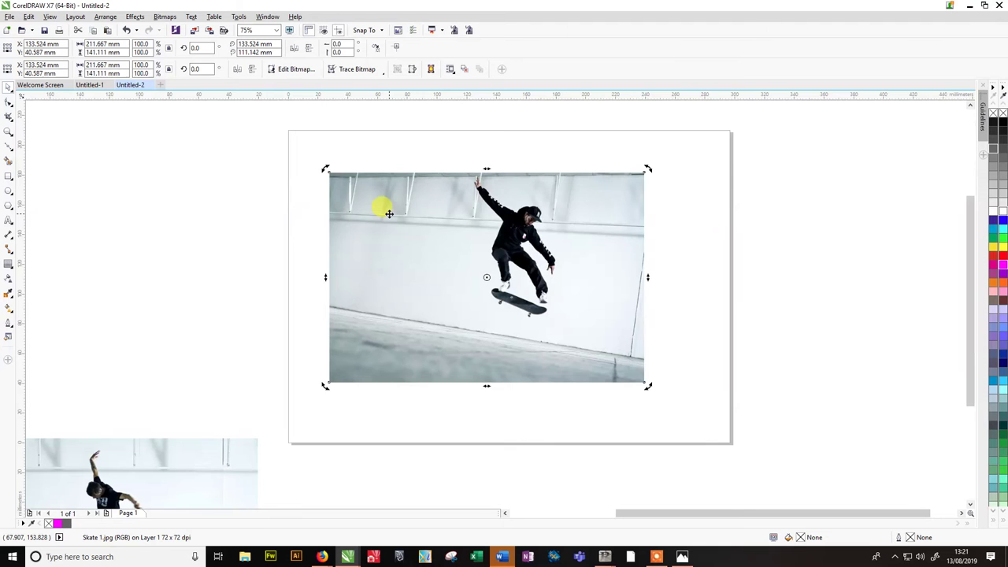
right_click(388, 213)
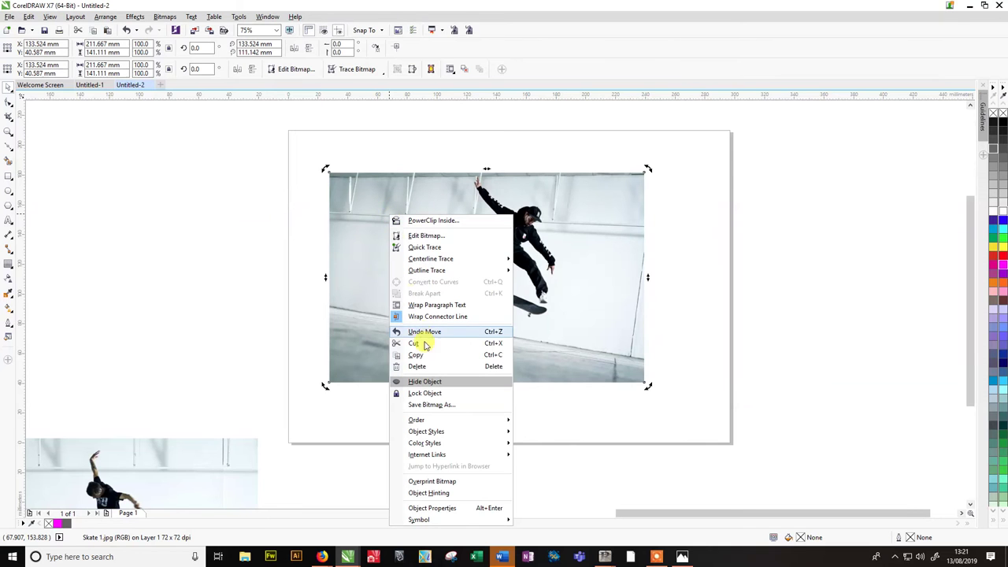
click(423, 393)
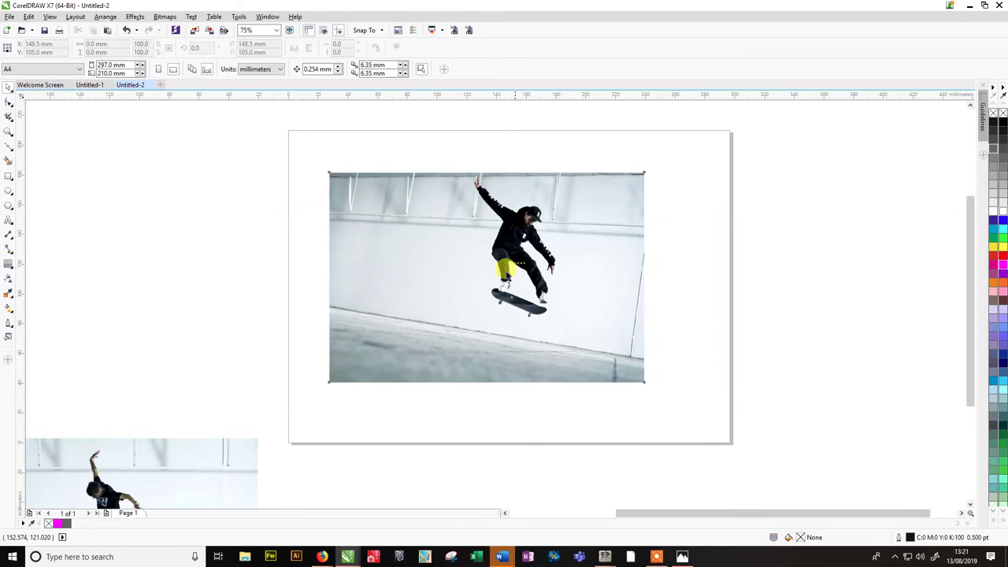
Start a Bézier outline at the skater's rear armpit and take it down the back to the waist.
scroll(500, 178, up, 1)
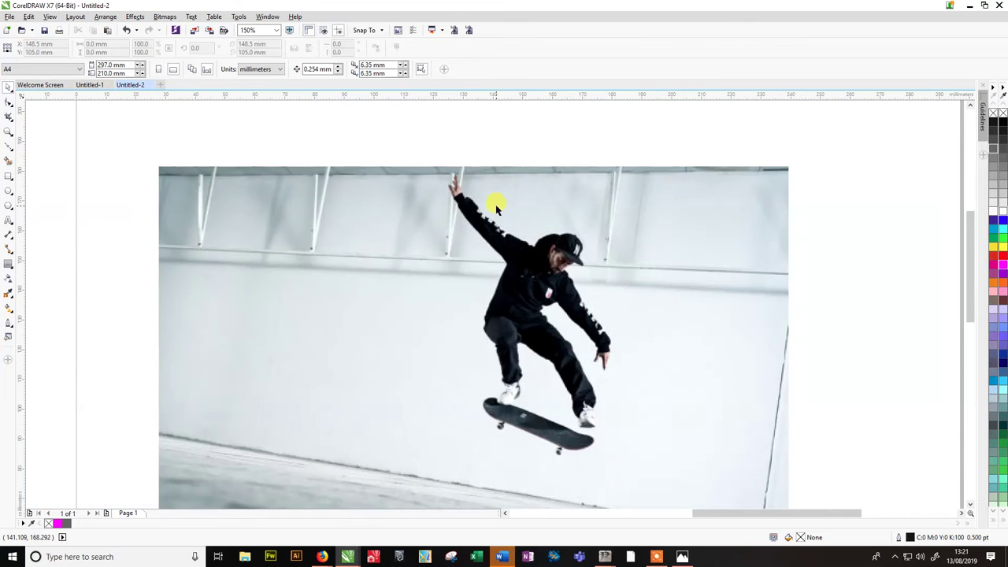
drag(571, 281, 407, 206)
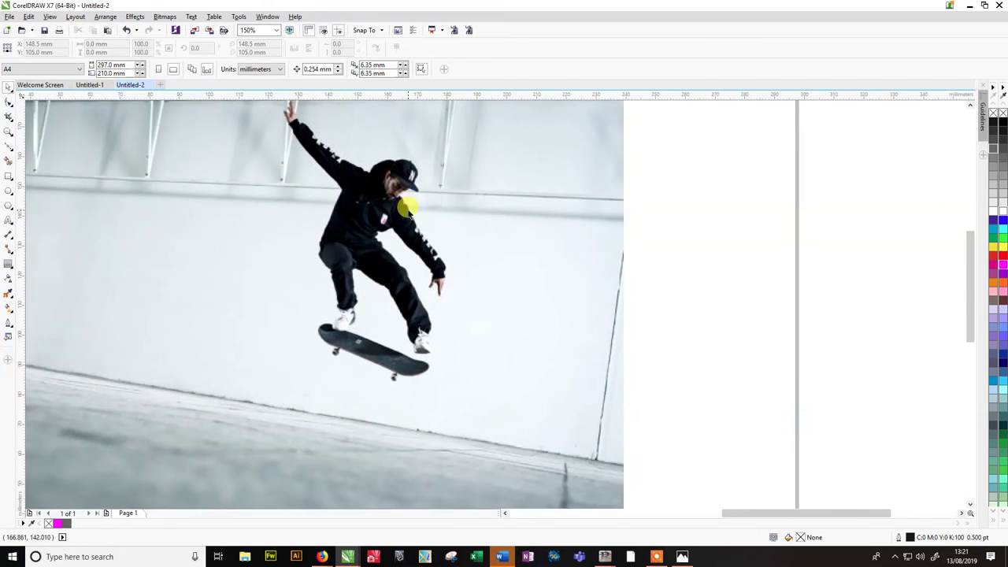
scroll(409, 211, up, 2)
scroll(410, 211, down, 3)
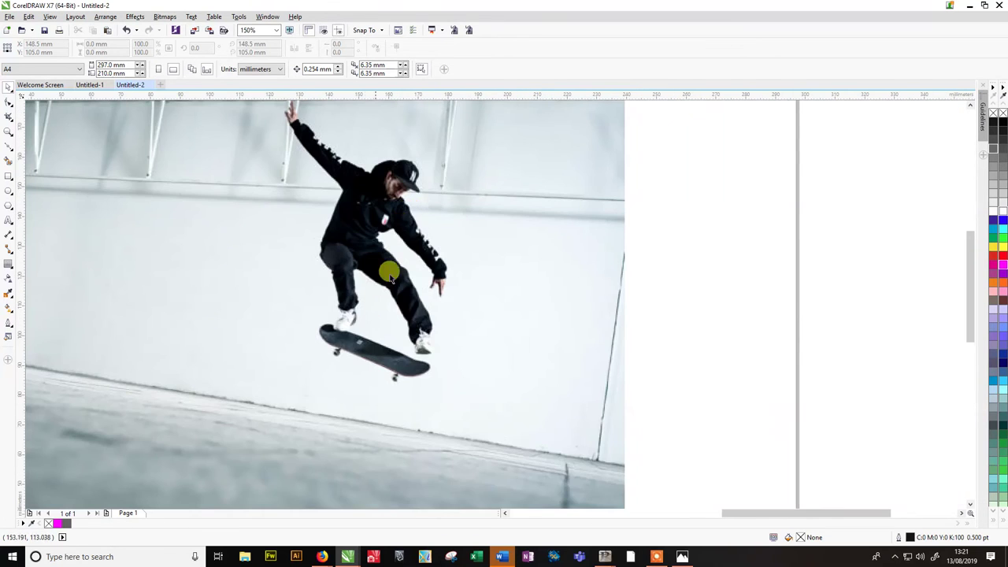
click(8, 150)
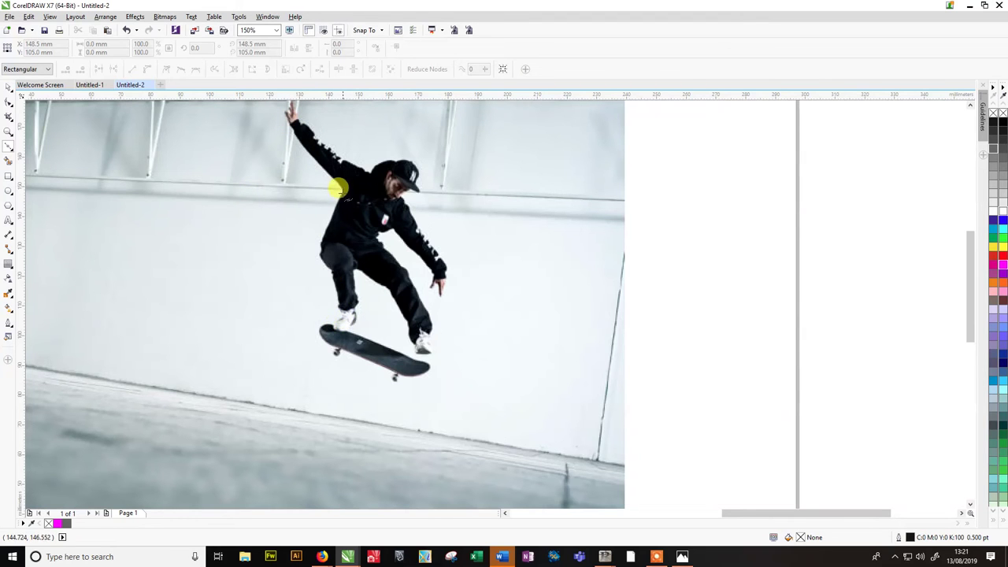
click(318, 239)
scroll(317, 239, up, 2)
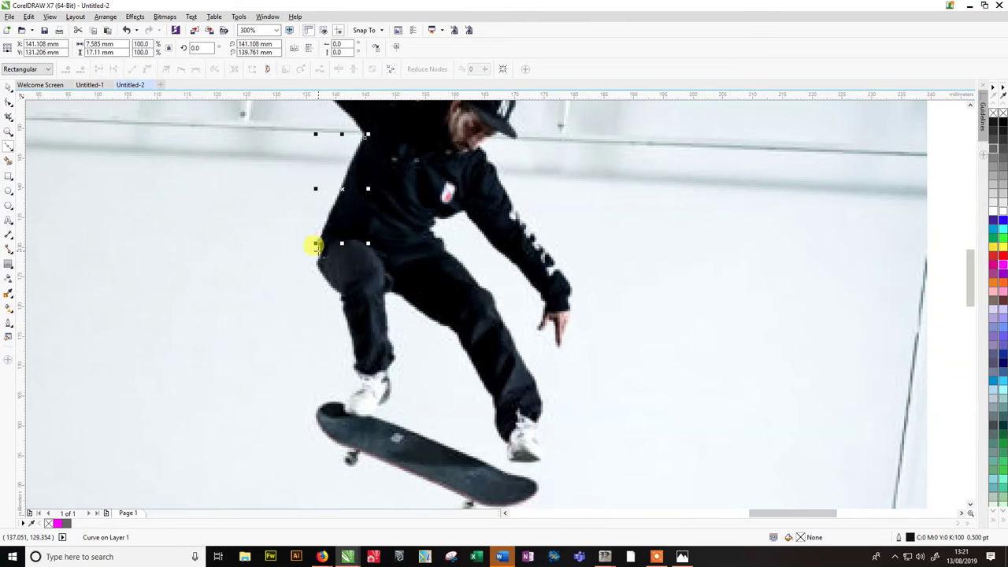
Continue the outline around the skater's rear leg and shoe, up the inner leg and along the underside of the front thigh.
drag(316, 254, 347, 315)
mouse_move(354, 364)
mouse_down()
mouse_move(349, 407)
mouse_move(375, 413)
mouse_up()
drag(385, 405, 386, 360)
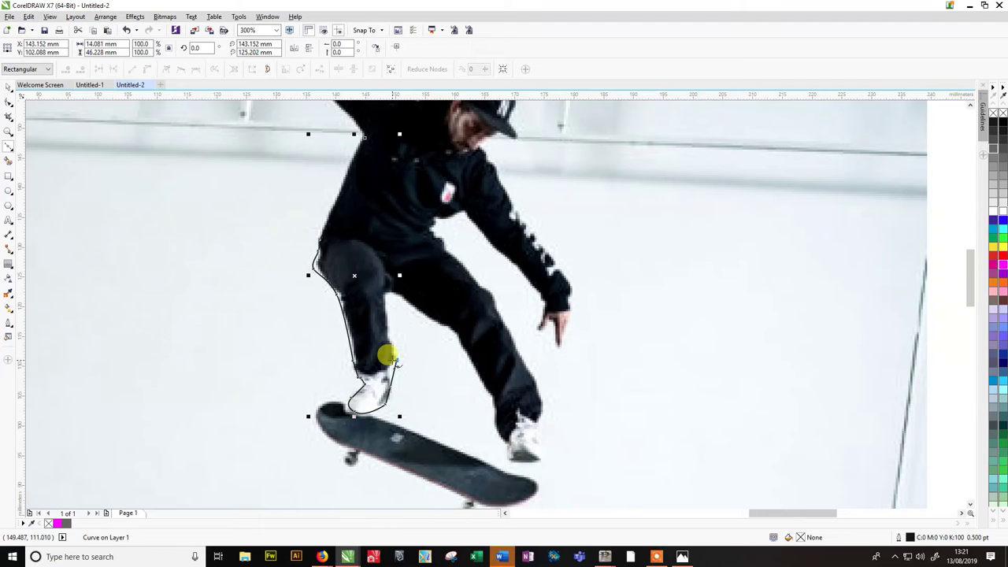
key(ctrl+z)
mouse_move(394, 358)
mouse_down()
mouse_move(382, 288)
mouse_move(412, 299)
mouse_move(438, 331)
mouse_move(448, 327)
mouse_move(461, 358)
mouse_up()
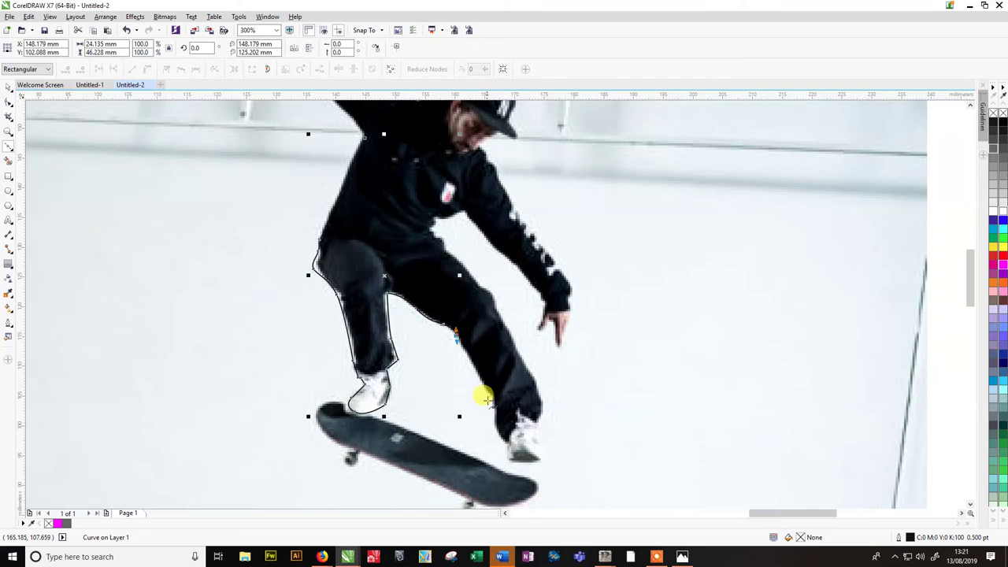
Trace the inner edge of the front leg down to the trouser cuff, undoing and redrawing the curve at the ankle.
drag(483, 384, 490, 399)
click(491, 411)
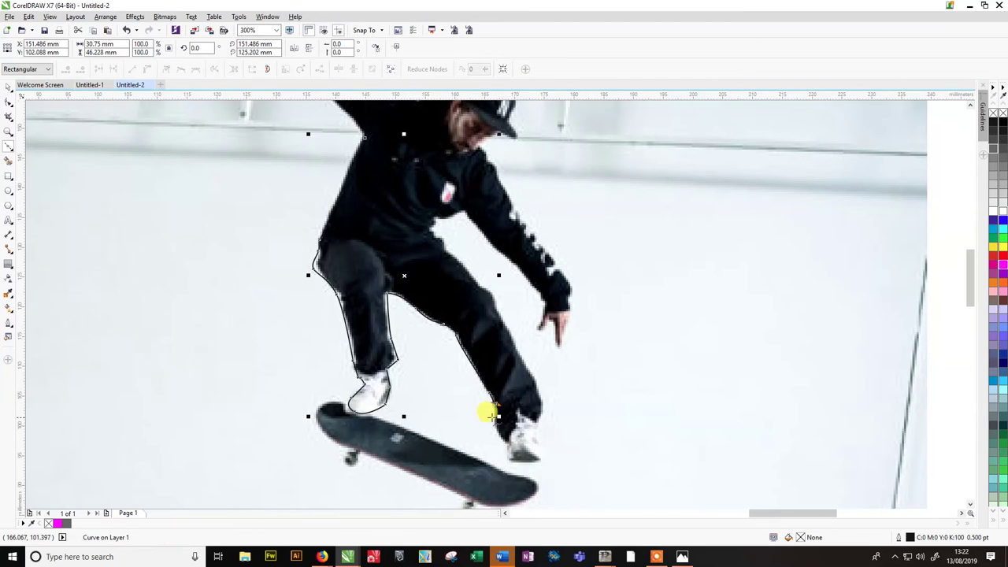
click(492, 423)
drag(496, 434, 505, 446)
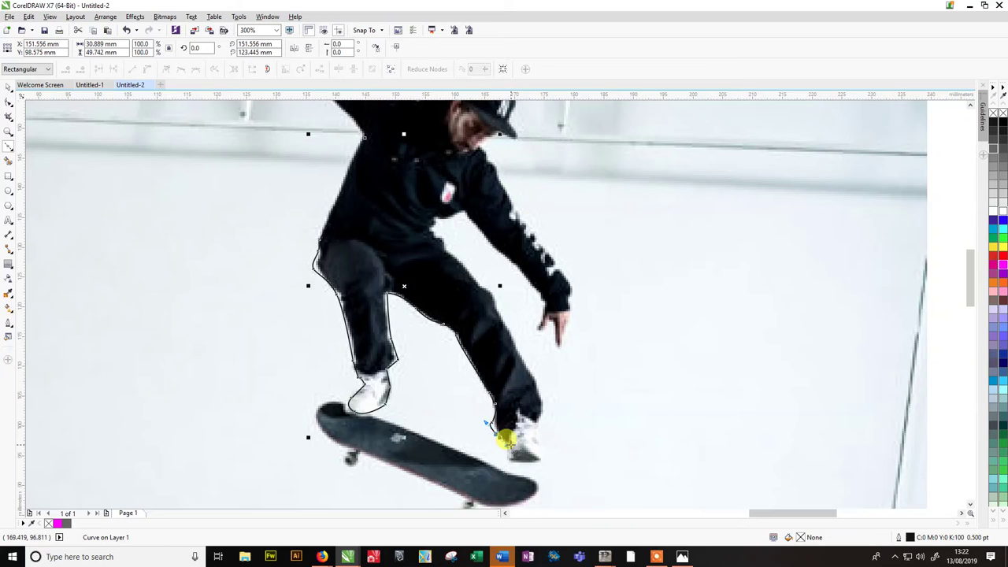
scroll(505, 445, up, 2)
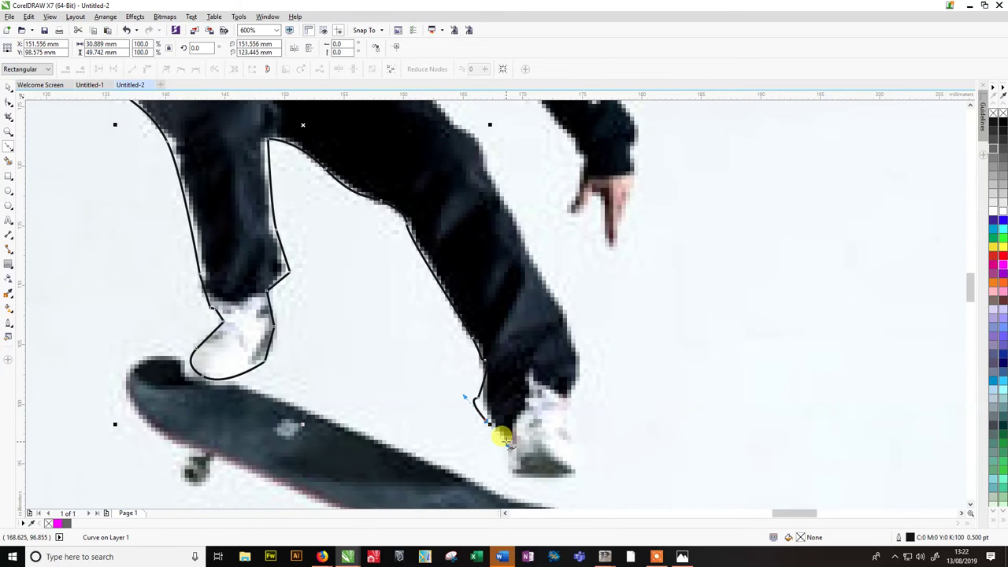
key(ctrl+z)
click(489, 406)
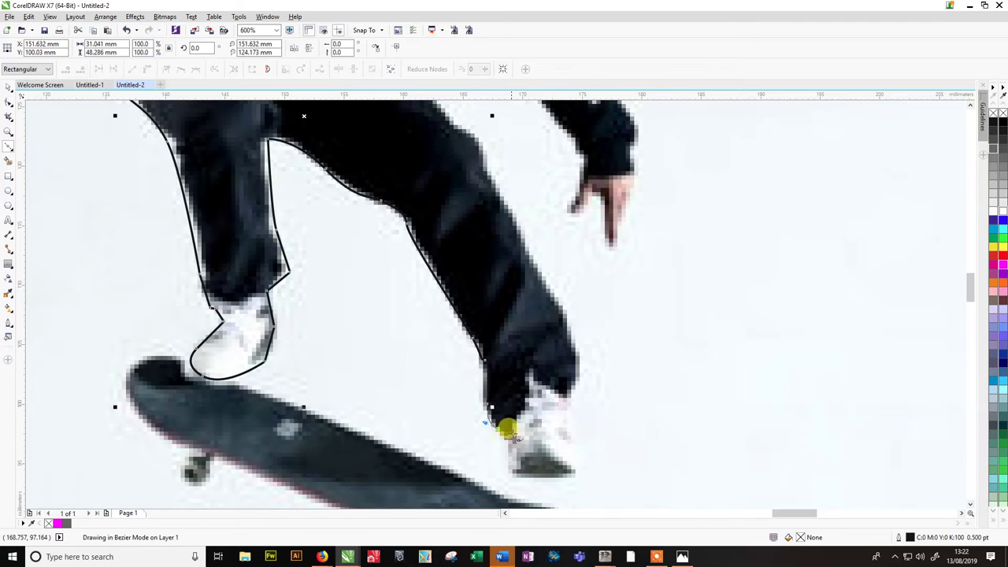
Trace around the front shoe and up the outer edge of the front leg over the knee.
click(515, 449)
drag(515, 440, 574, 453)
click(571, 475)
drag(567, 408, 569, 323)
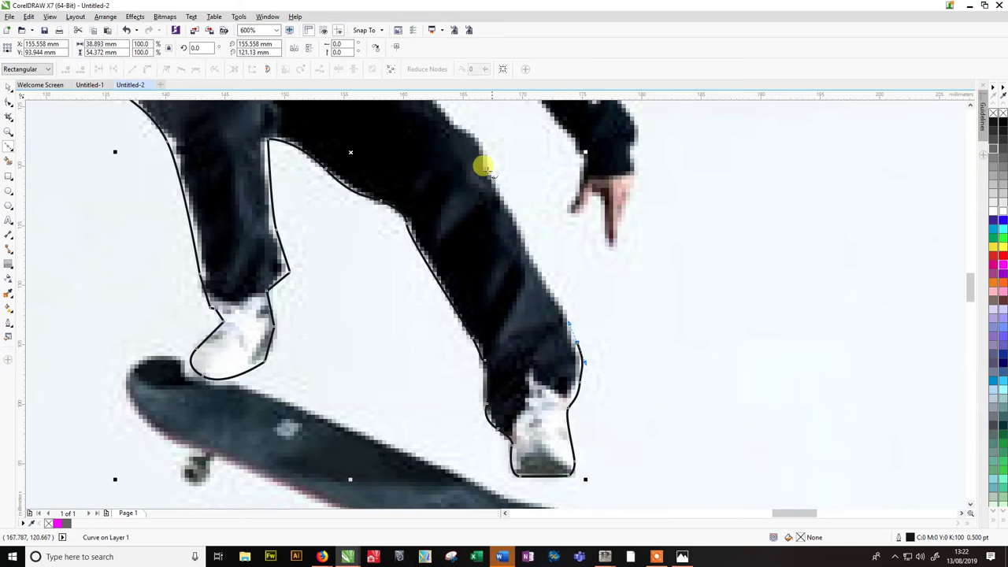
drag(488, 166, 451, 128)
Extend the outline along the upper thigh, the hoodie's hem and the underside of the lowered arm.
scroll(449, 197, up, 3)
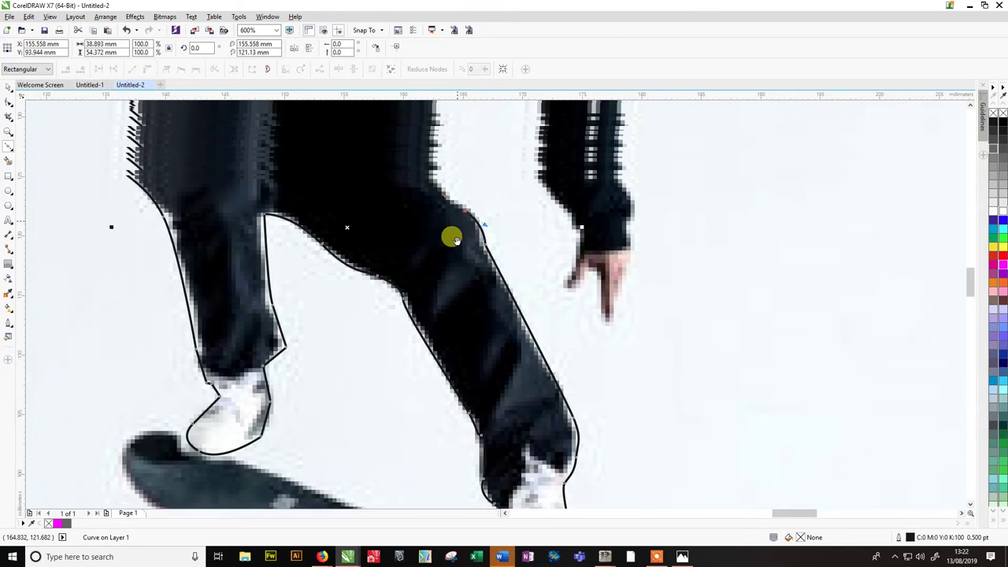
drag(375, 180, 413, 126)
drag(490, 207, 507, 217)
Trace around the lowered hand's thumb and fingers and back up to the sleeve cuff.
click(573, 314)
drag(574, 329, 594, 348)
click(595, 360)
click(599, 393)
drag(604, 399, 610, 396)
click(613, 371)
click(618, 354)
drag(621, 341, 594, 394)
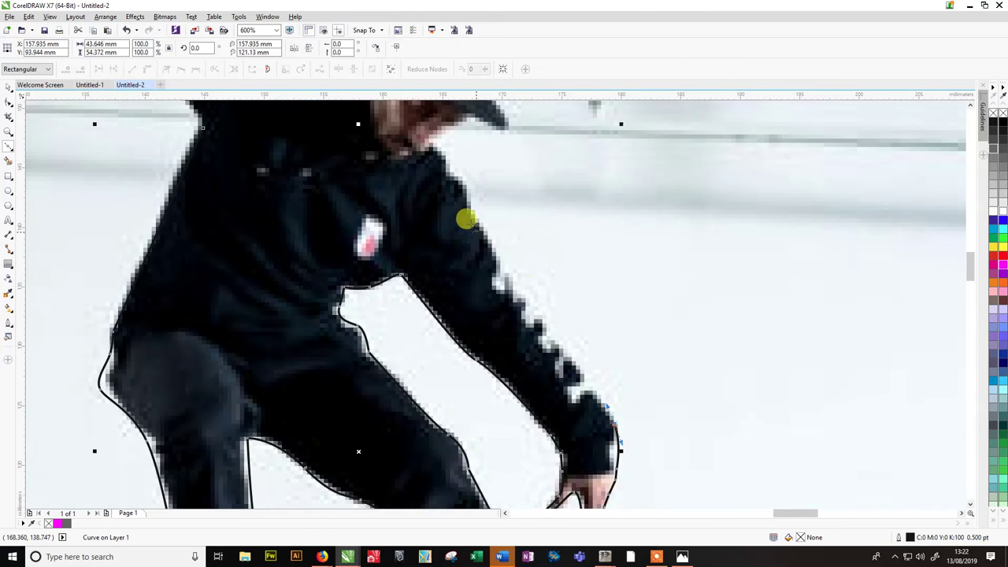
Continue the outline up the lowered arm's outer edge to the shoulder and around the face, cap and hood.
click(443, 156)
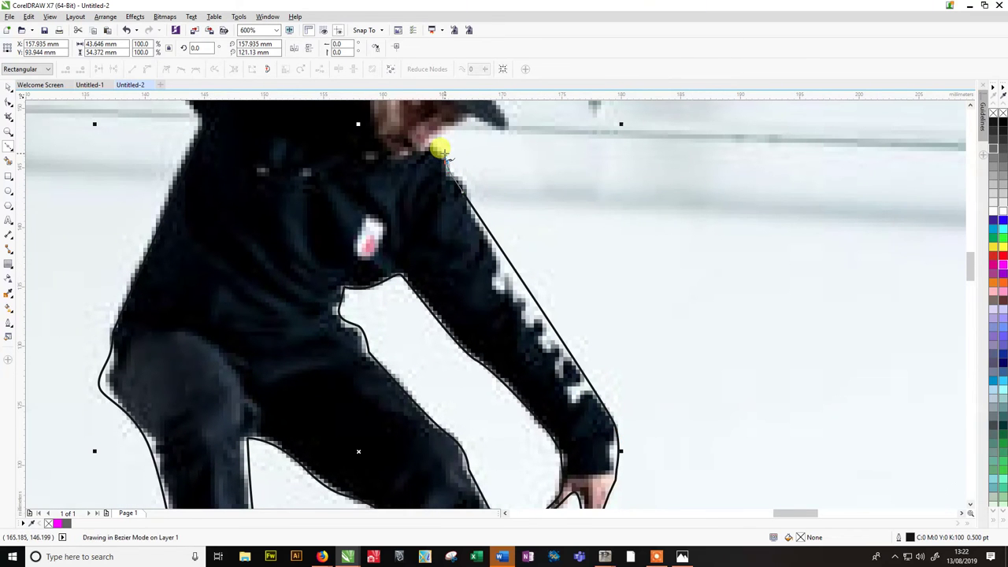
scroll(412, 218, up, 4)
drag(408, 351, 465, 316)
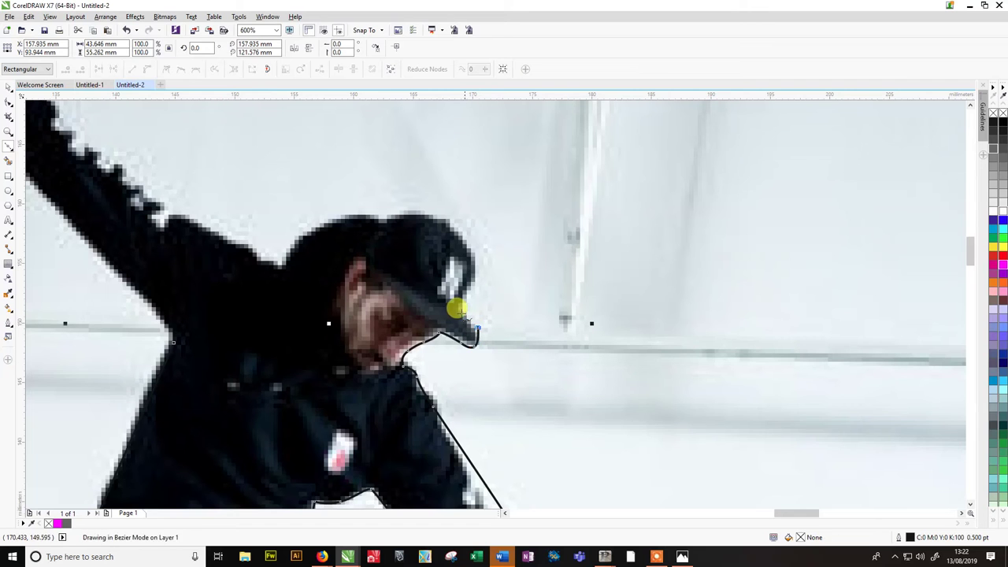
click(460, 312)
drag(476, 277, 476, 266)
mouse_move(433, 211)
mouse_down()
mouse_move(332, 219)
mouse_move(286, 258)
mouse_move(506, 387)
mouse_up()
click(287, 267)
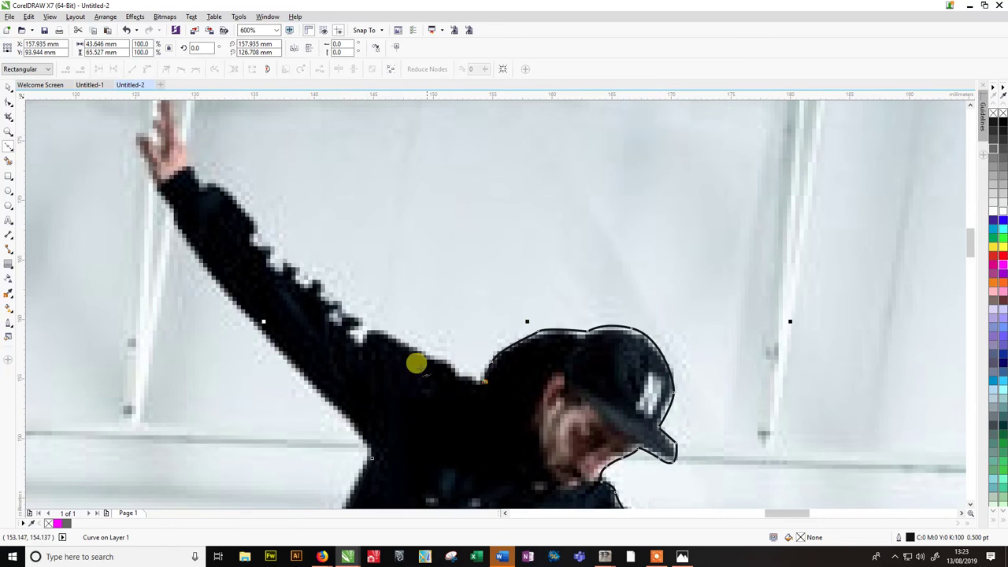
Trace the upper edge of the raised arm from the shoulder to the wrist.
click(377, 327)
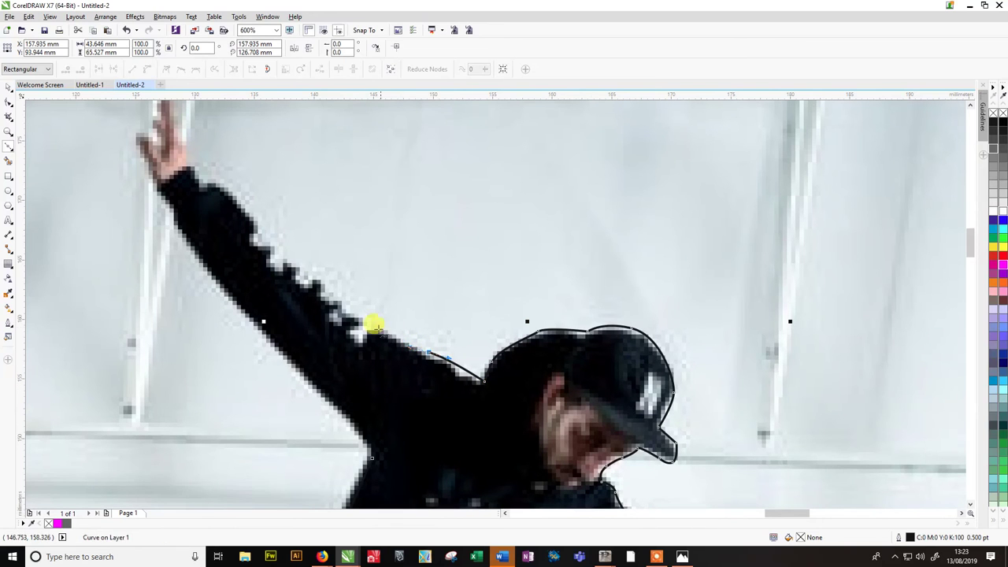
click(247, 211)
click(197, 170)
click(189, 162)
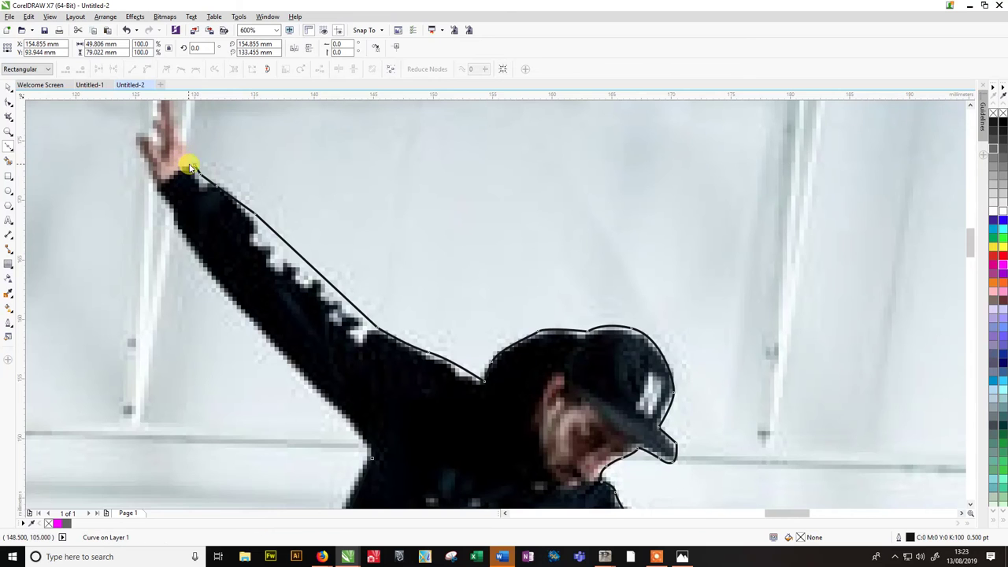
drag(191, 164, 233, 348)
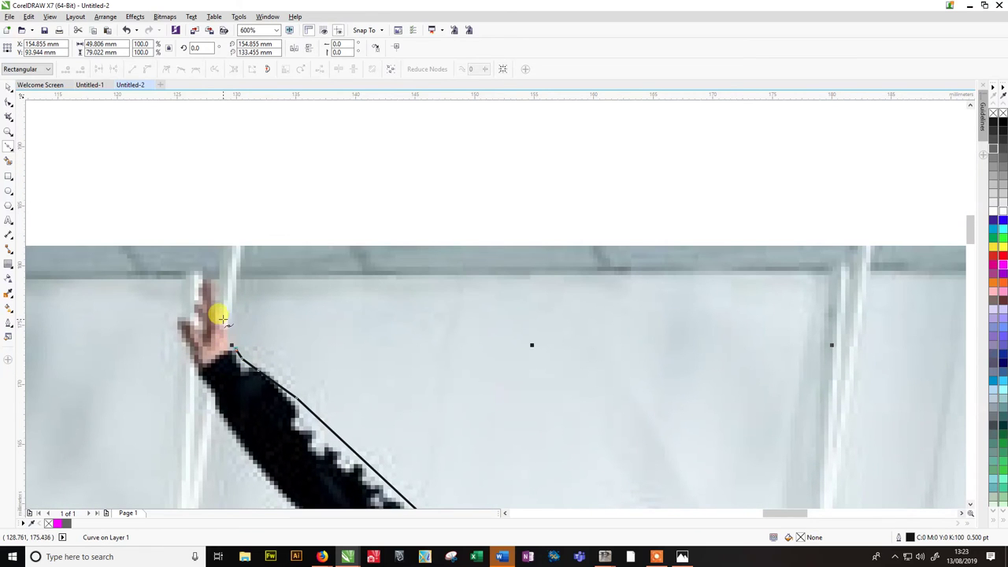
Trace around the raised hand's fingertips and thumb and back down to the sleeve cuff.
drag(201, 275, 200, 291)
click(200, 298)
click(201, 311)
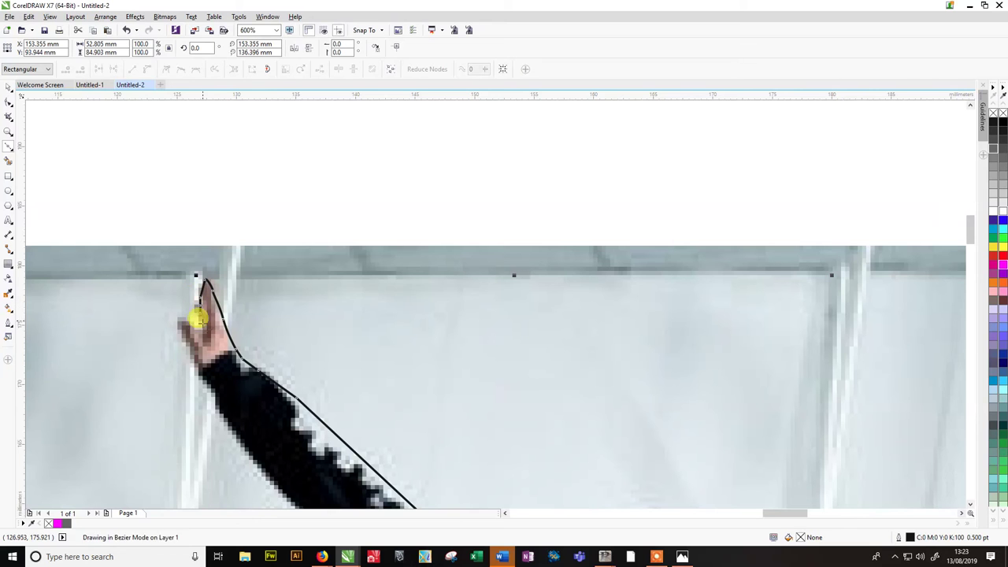
drag(184, 322, 178, 320)
click(176, 321)
click(187, 341)
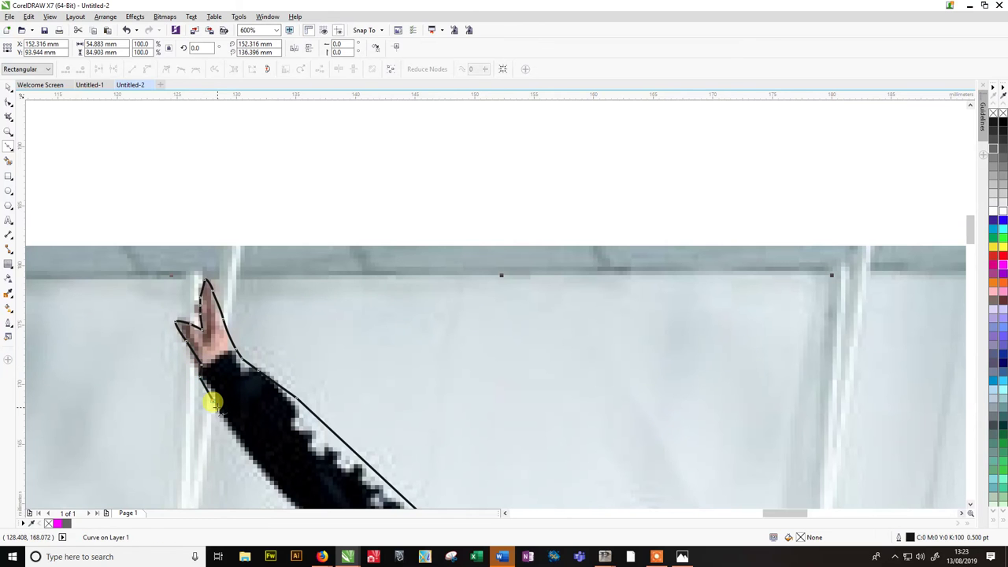
Continue the outline along the raised arm's underside to the armpit and down the hoodie's back to the hip.
scroll(213, 403, down, 1)
scroll(229, 394, down, 3)
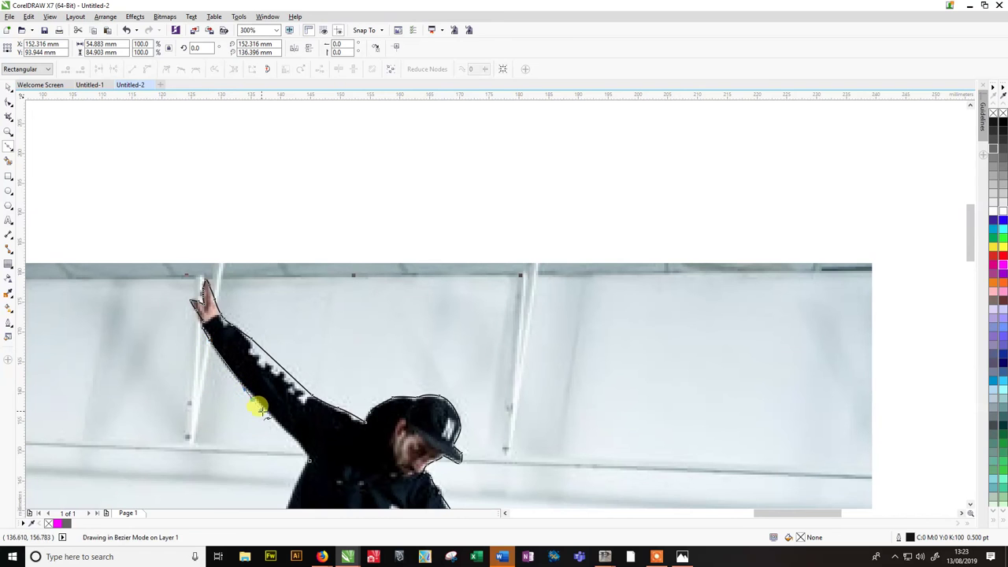
drag(308, 460, 414, 310)
scroll(414, 307, down, 2)
scroll(414, 307, left, 1)
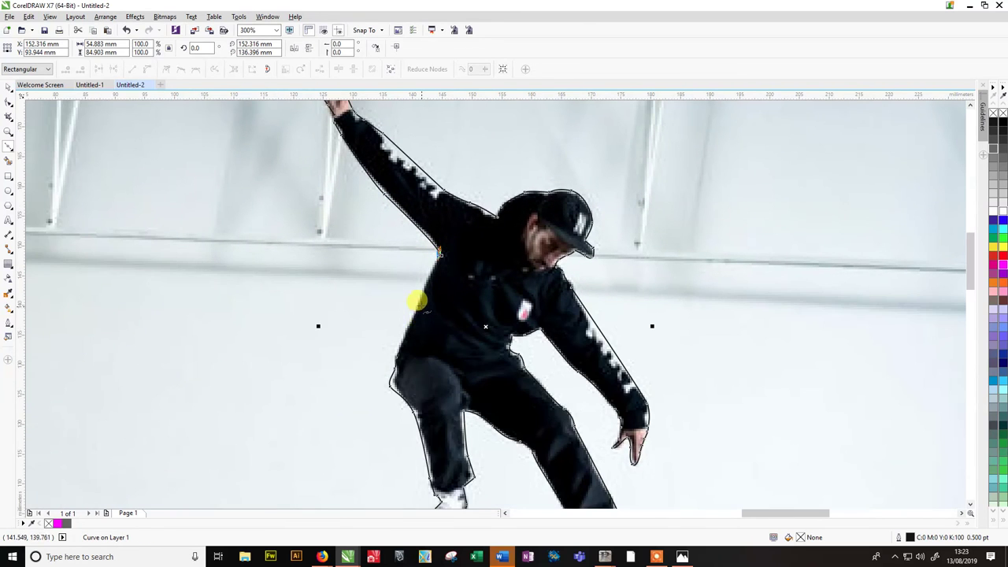
click(409, 319)
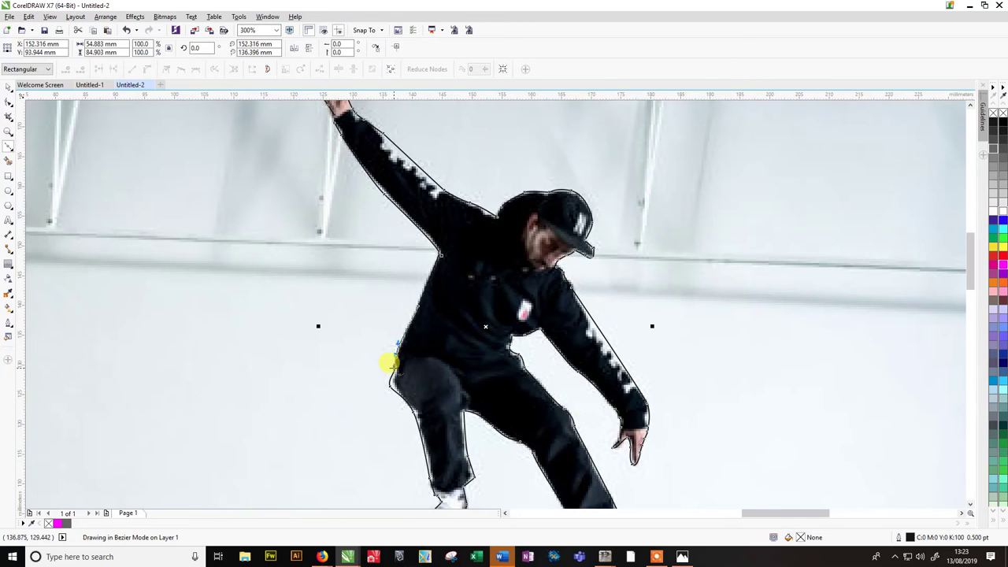
scroll(293, 268, down, 2)
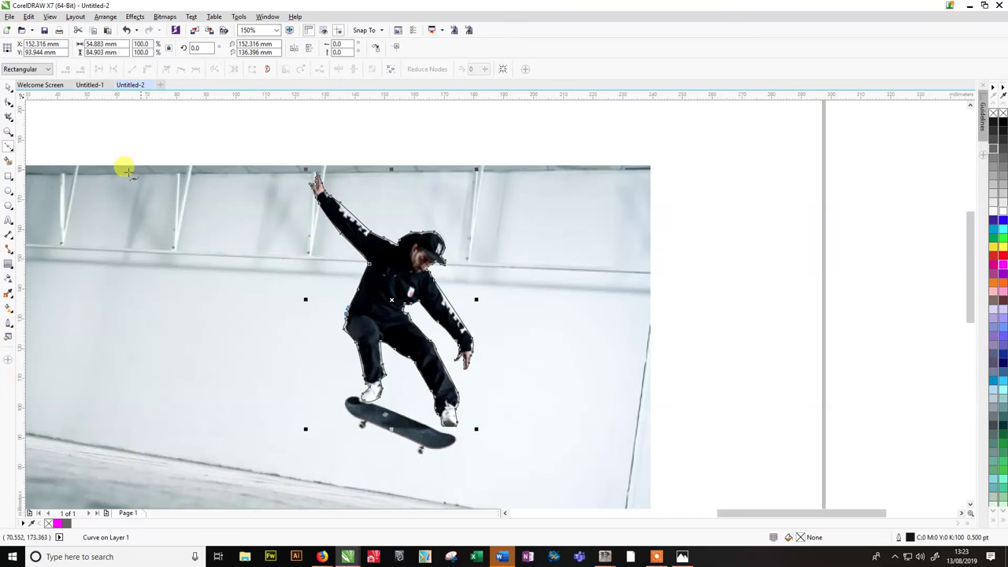
Refine the silhouette outline's nodes along the printed sleeves of the raised and lowered arms.
click(9, 88)
click(204, 130)
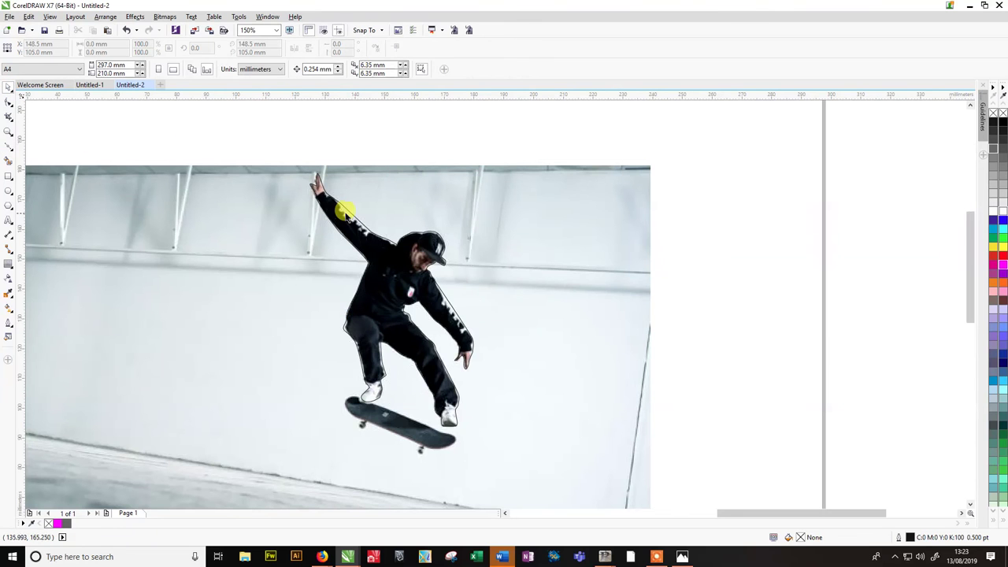
double_click(347, 211)
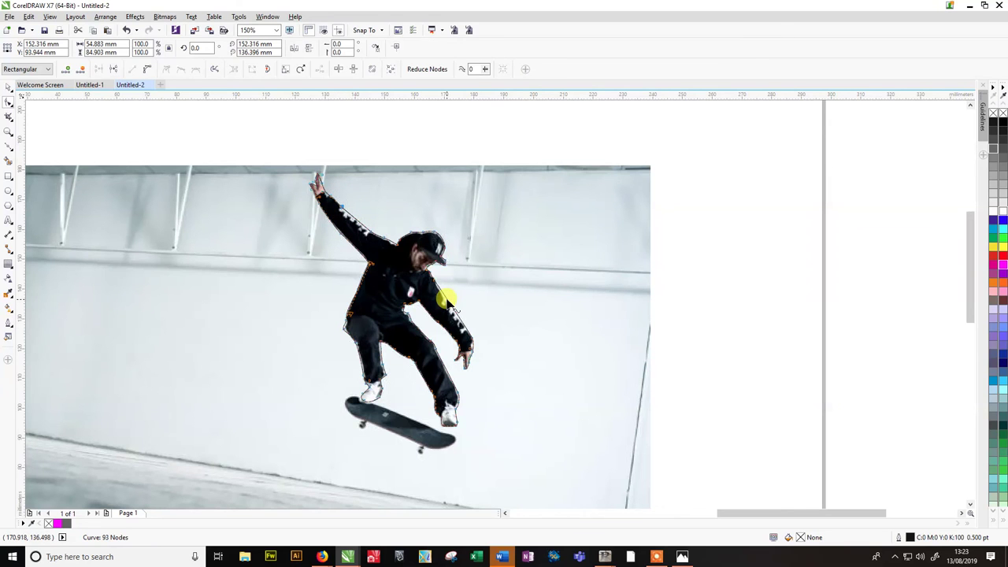
drag(455, 309, 449, 306)
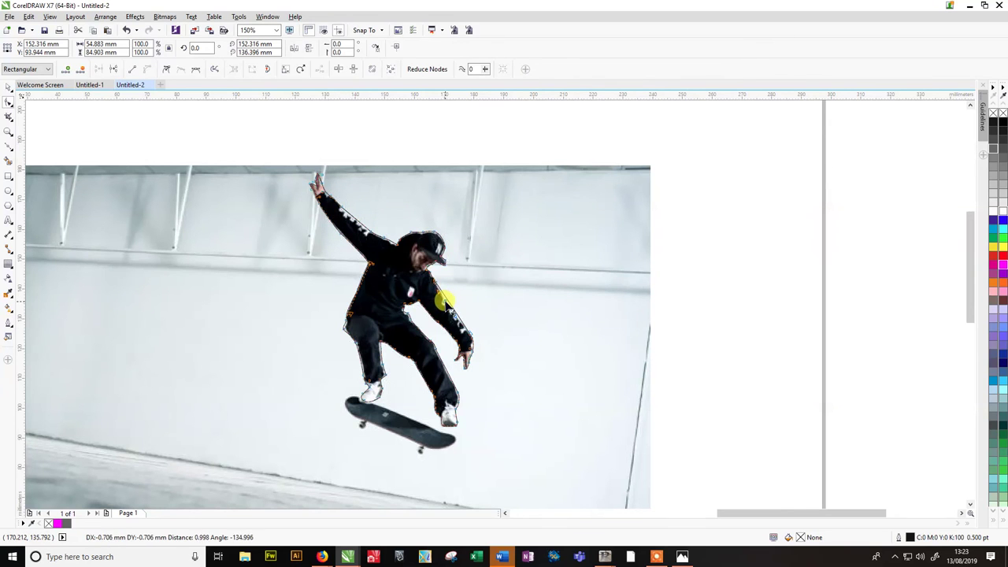
click(9, 88)
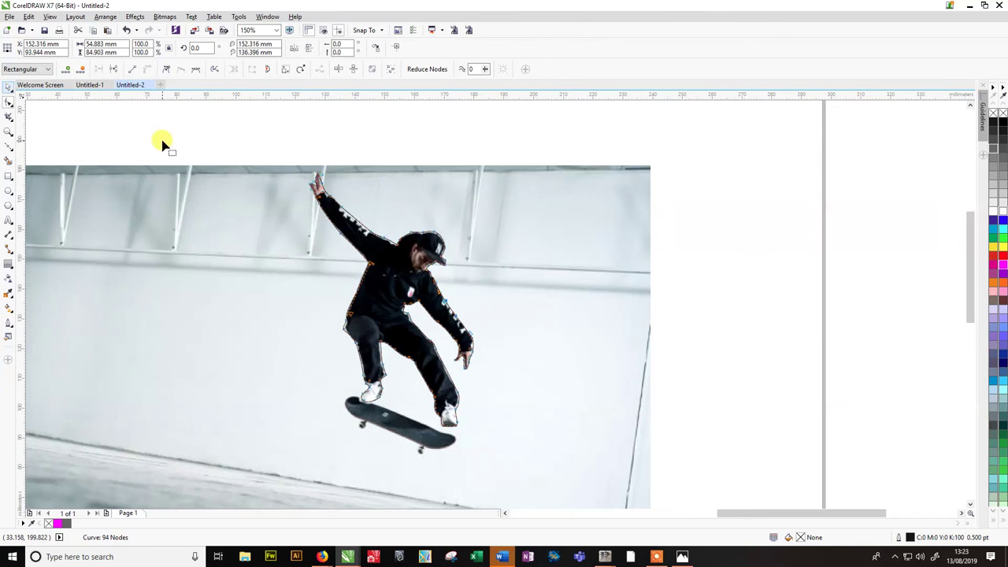
Move the whole silhouette outline off the skater to the blank page area beside the photo.
click(11, 87)
drag(182, 132, 497, 453)
drag(409, 324, 721, 322)
click(811, 333)
drag(733, 288, 762, 285)
click(675, 266)
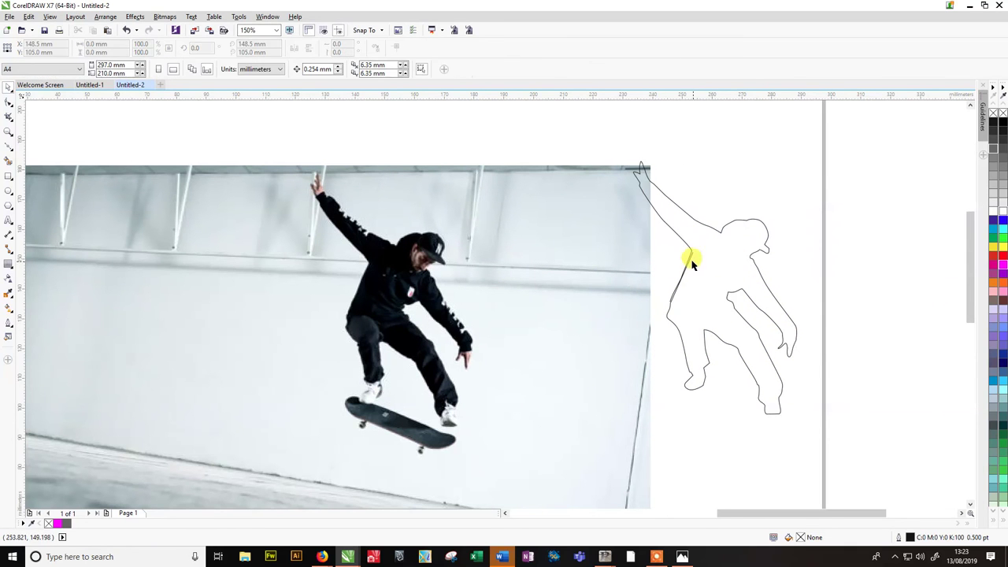
Apply a black fill to the silhouette outline.
click(684, 253)
key(F10)
double_click(694, 253)
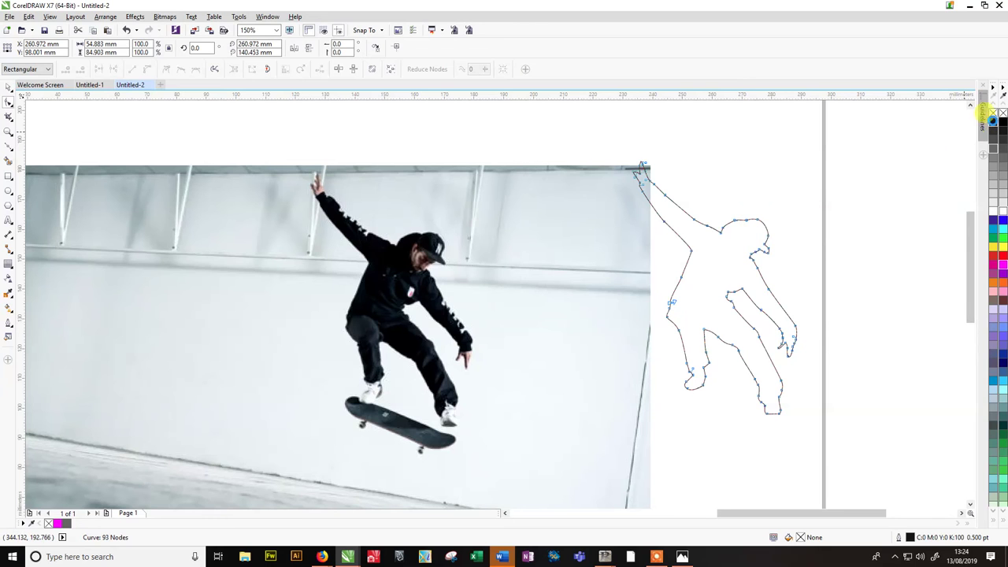
click(993, 122)
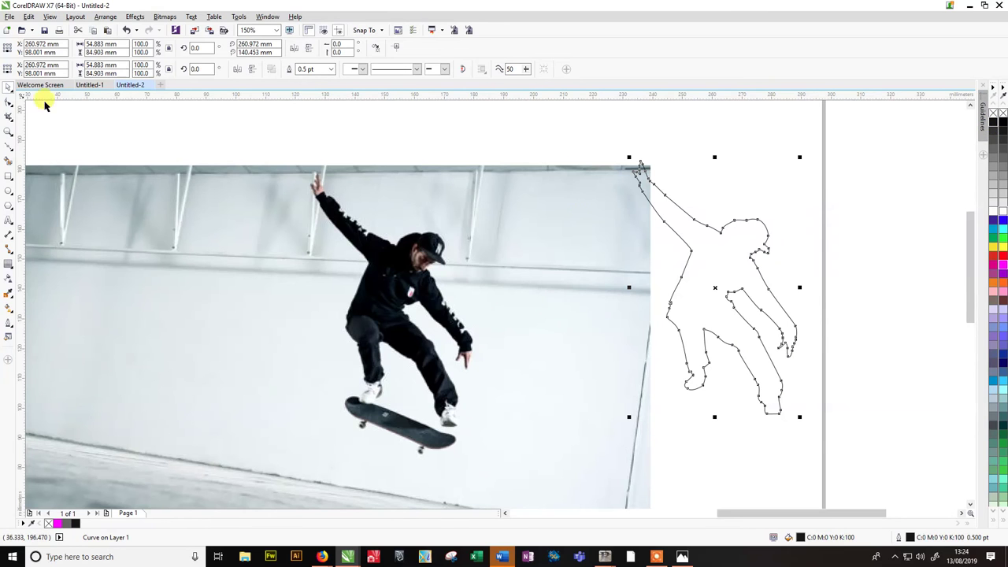
click(815, 222)
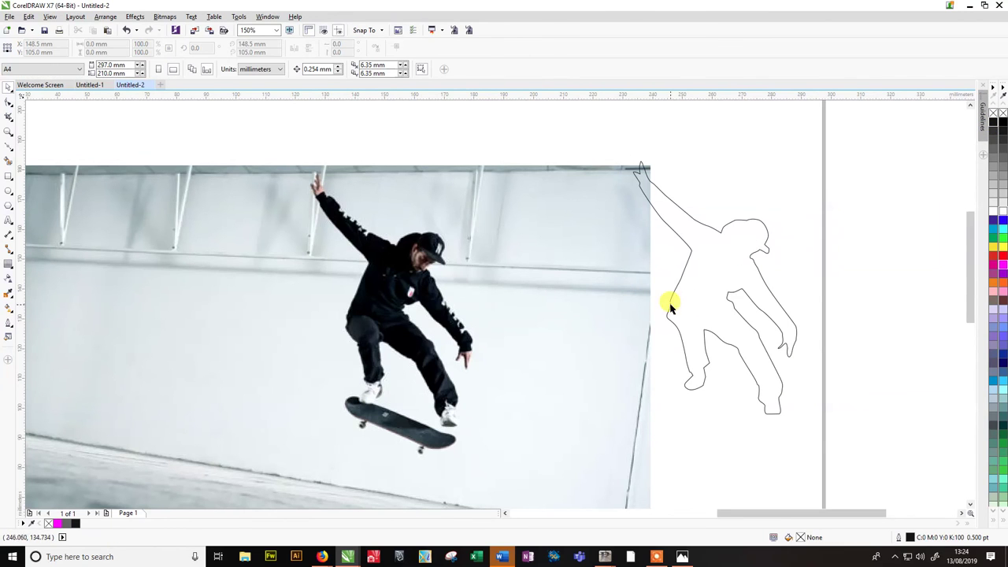
Close the silhouette outline by joining its two loose end nodes at the hip.
click(740, 230)
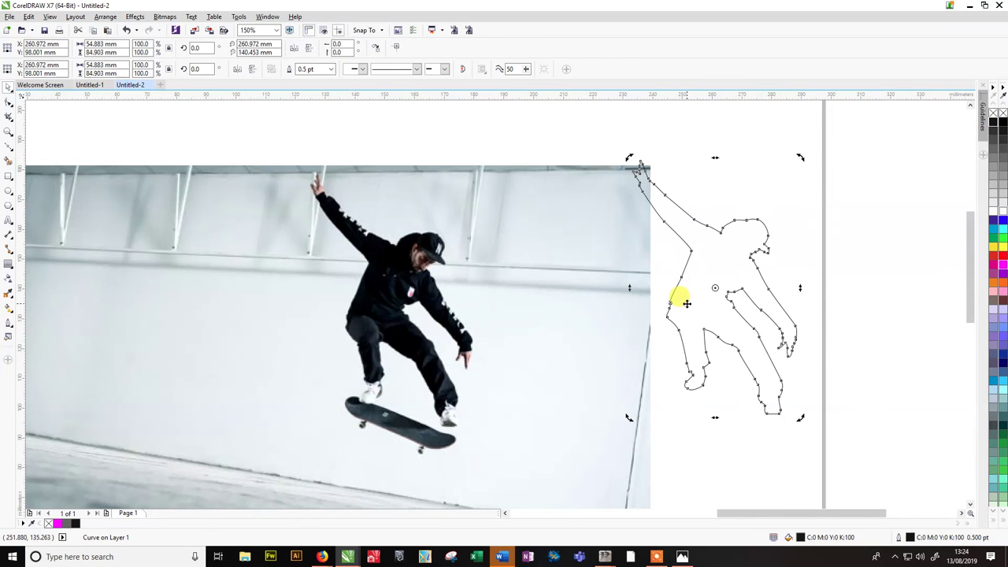
click(667, 327)
scroll(670, 306, up, 1)
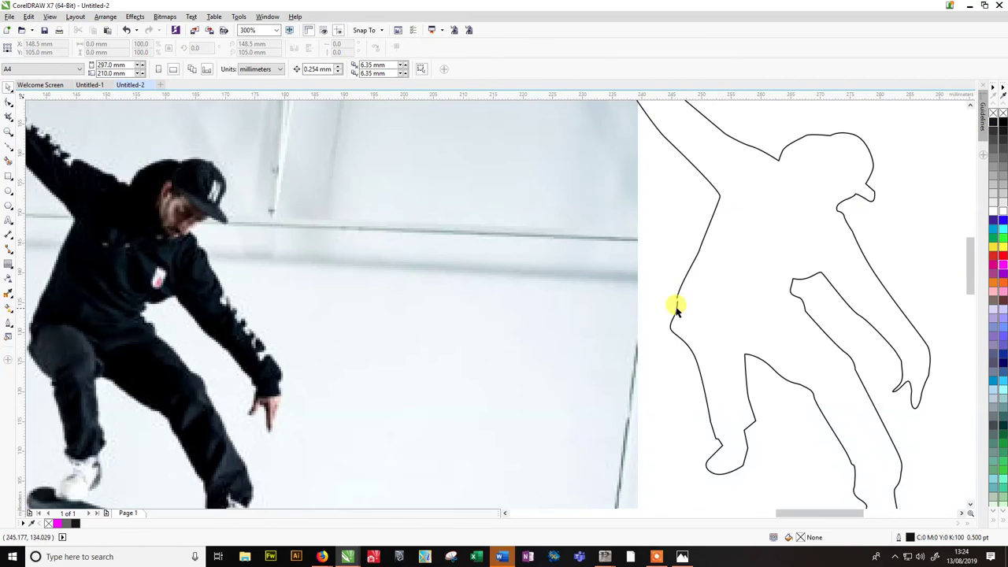
double_click(676, 309)
drag(677, 302, 675, 296)
click(731, 243)
scroll(723, 235, down, 2)
click(781, 235)
click(9, 88)
click(108, 167)
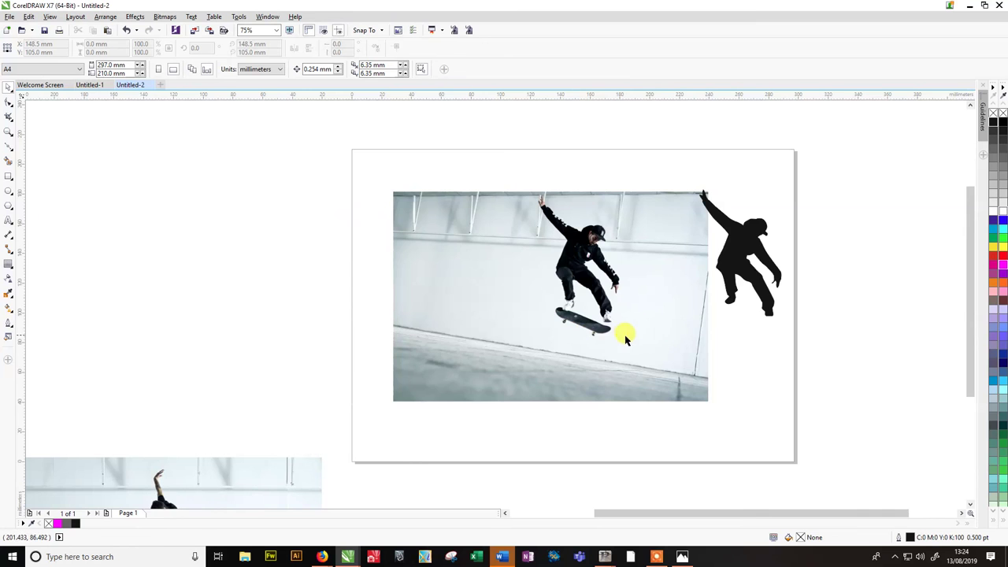
Trace the skateboard deck in the photo with a closed Bézier outline, running straight past the shoe.
scroll(622, 334, up, 2)
scroll(524, 290, up, 1)
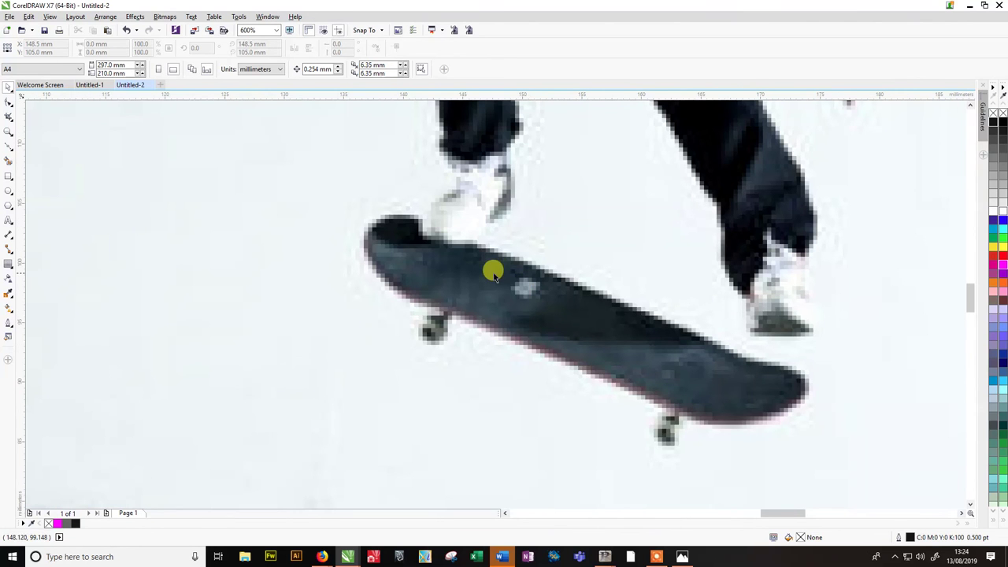
scroll(520, 285, up, 1)
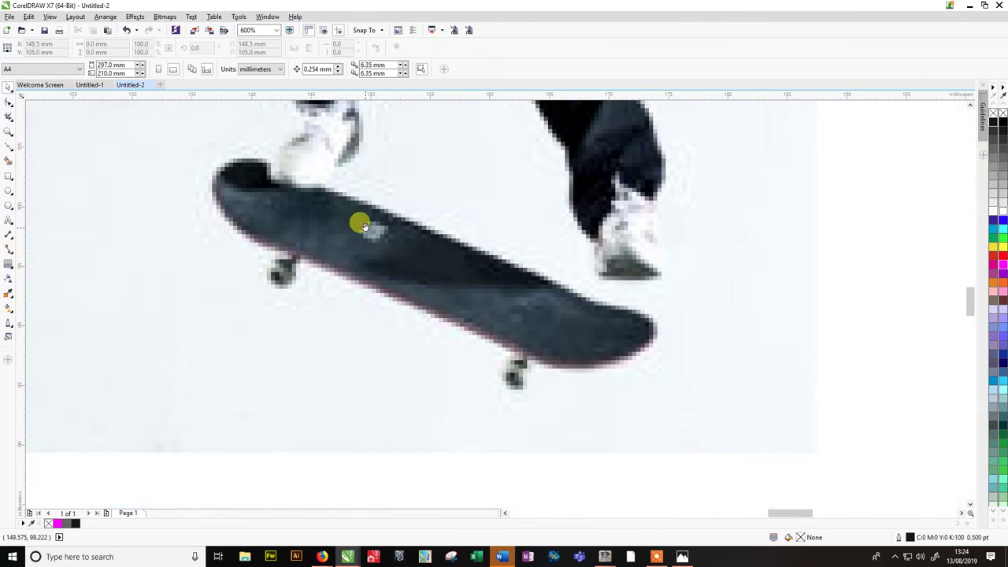
click(7, 149)
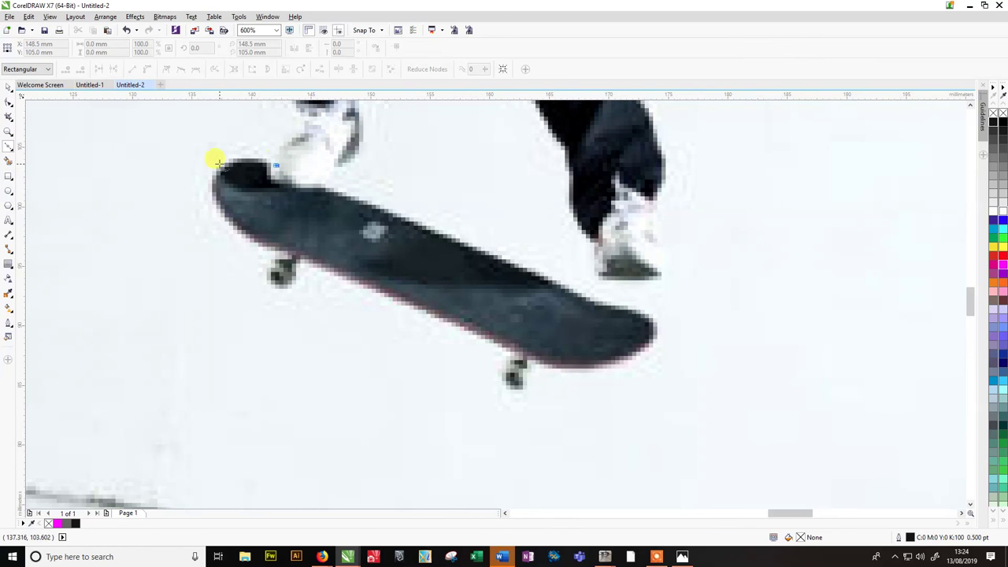
drag(221, 167, 202, 186)
drag(251, 240, 276, 250)
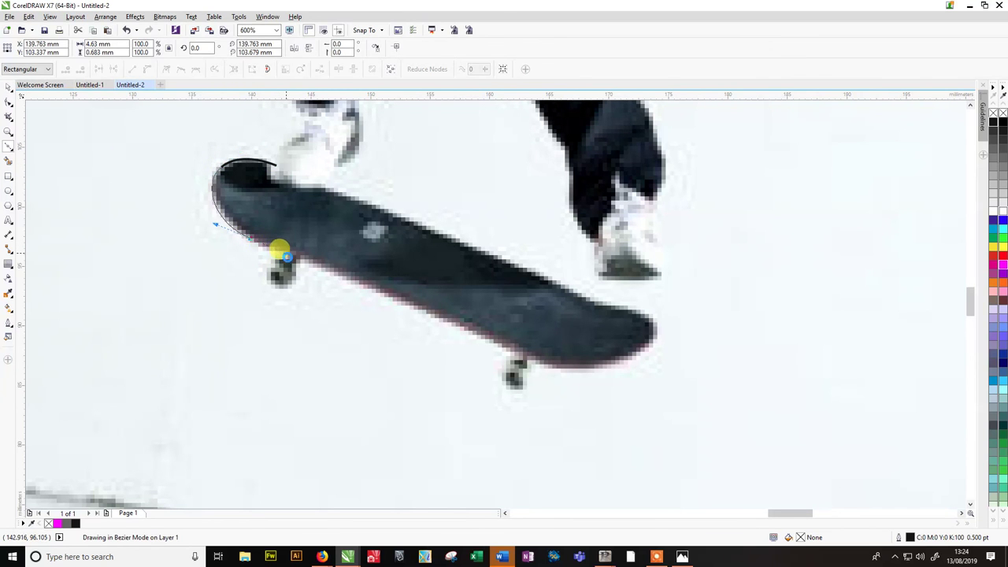
click(544, 368)
drag(645, 313, 570, 290)
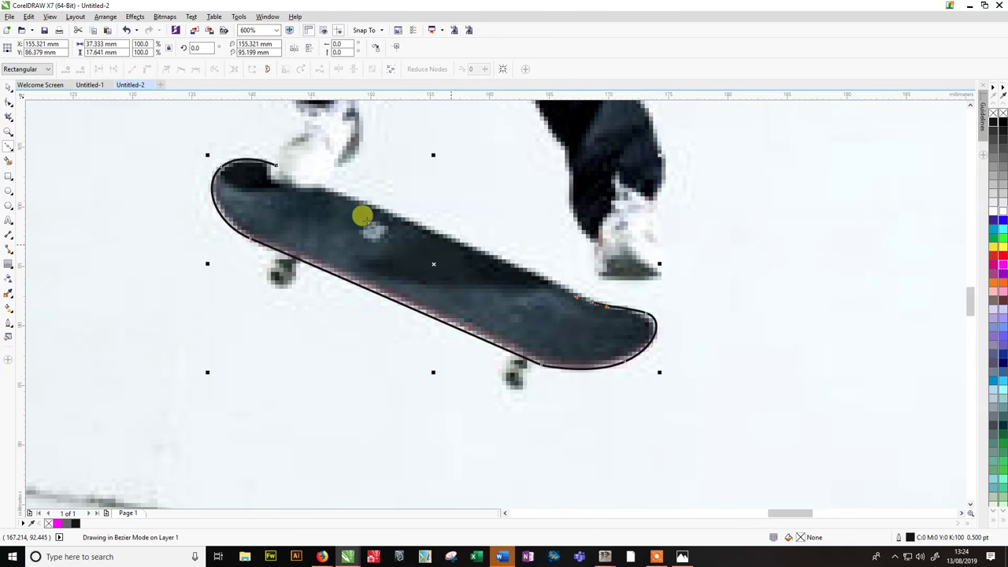
click(276, 165)
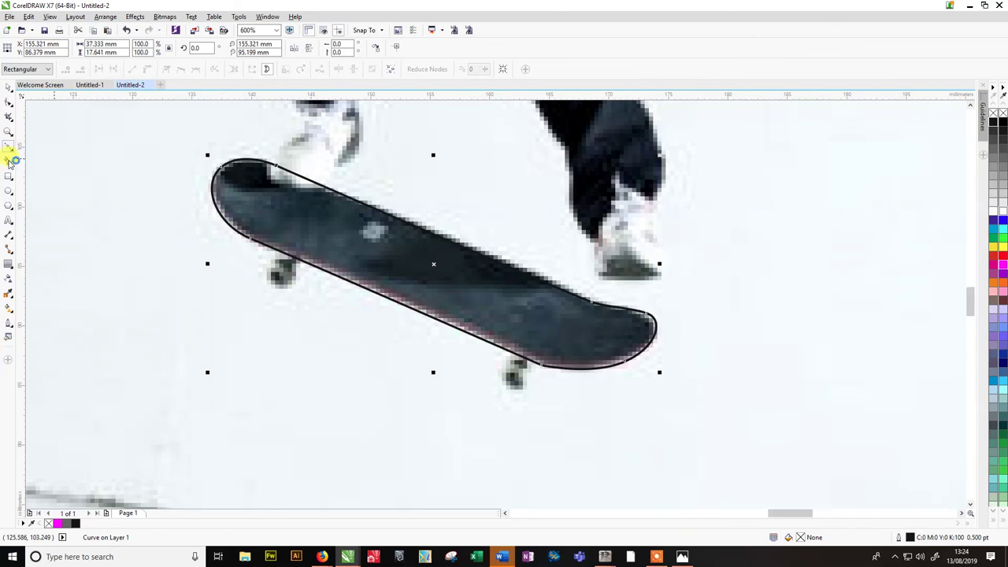
Draw a circle about 2.2 mm in diameter over one skateboard wheel and fit a duplicate over the other wheel.
click(9, 192)
mouse_move(275, 274)
mouse_down()
mouse_move(303, 300)
mouse_move(283, 276)
mouse_up()
key(shift)
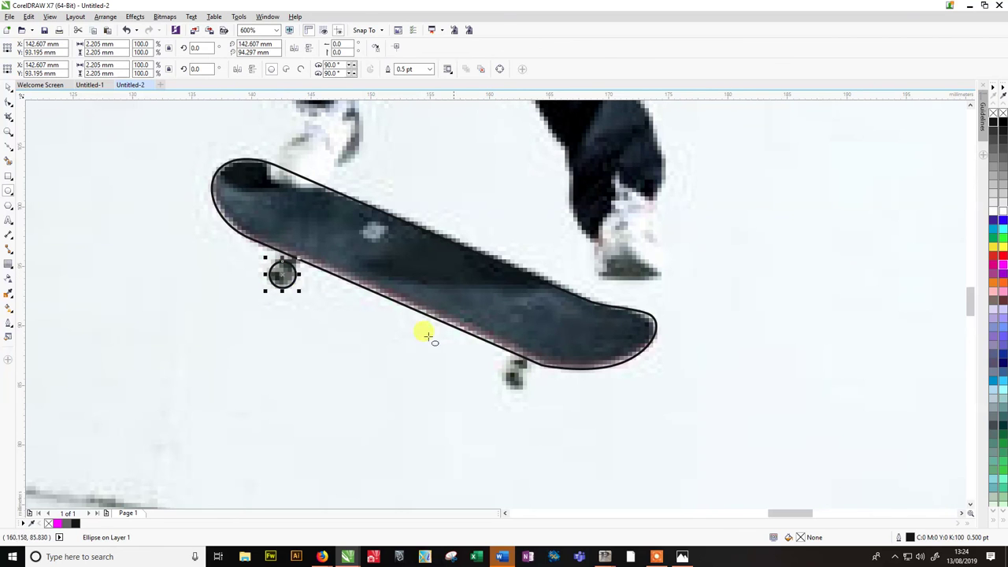
key(ctrl+d)
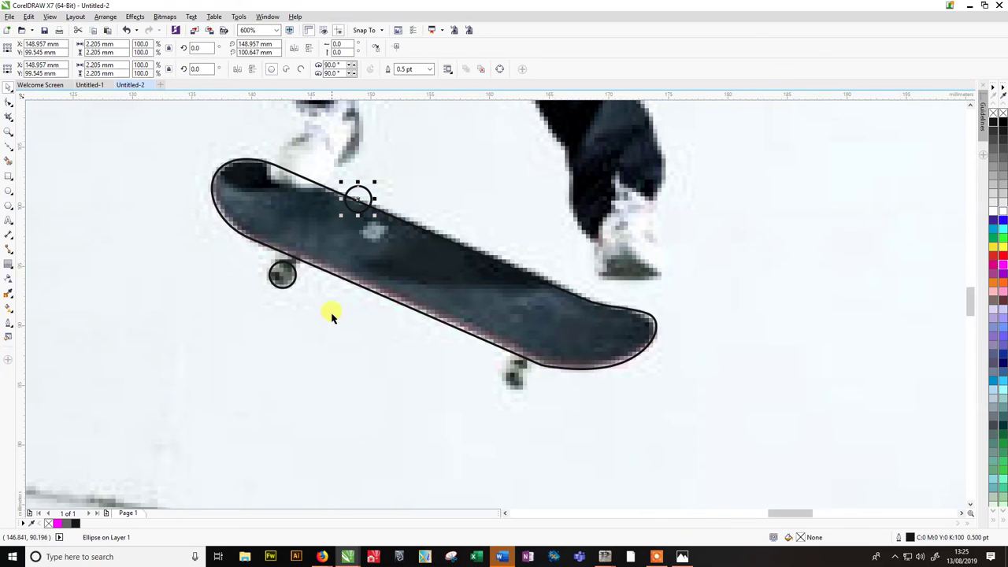
drag(358, 197, 508, 378)
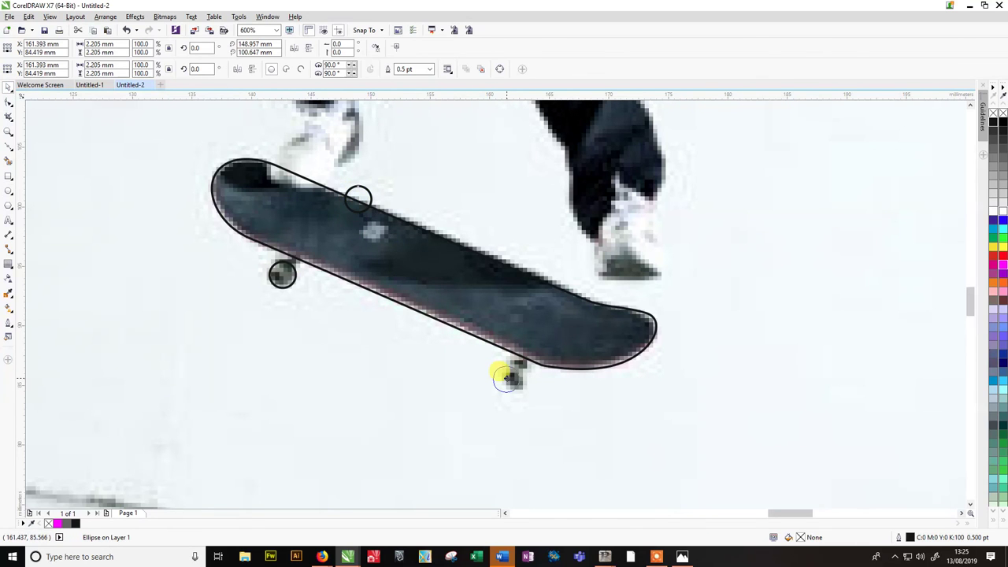
drag(508, 377, 506, 378)
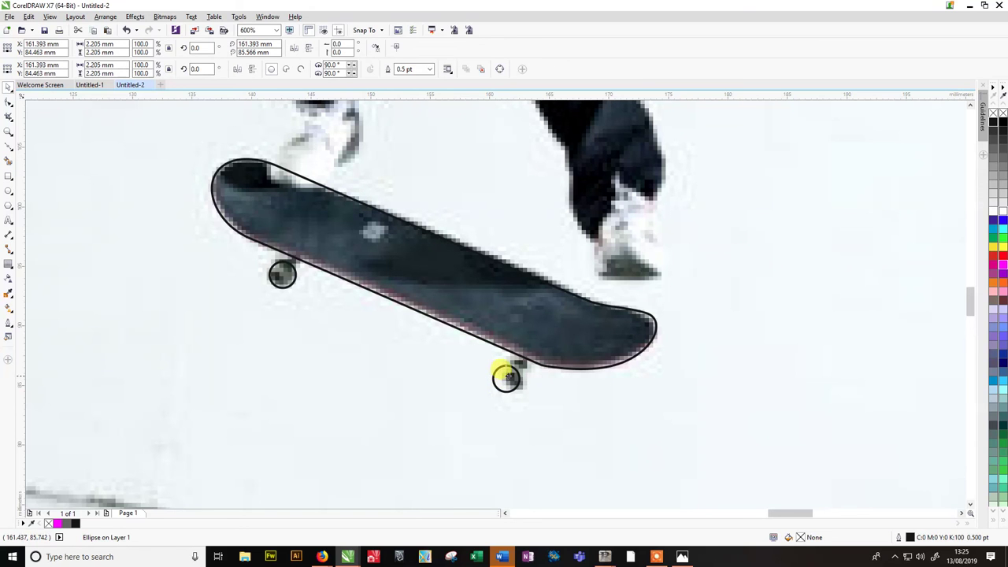
drag(507, 377, 510, 377)
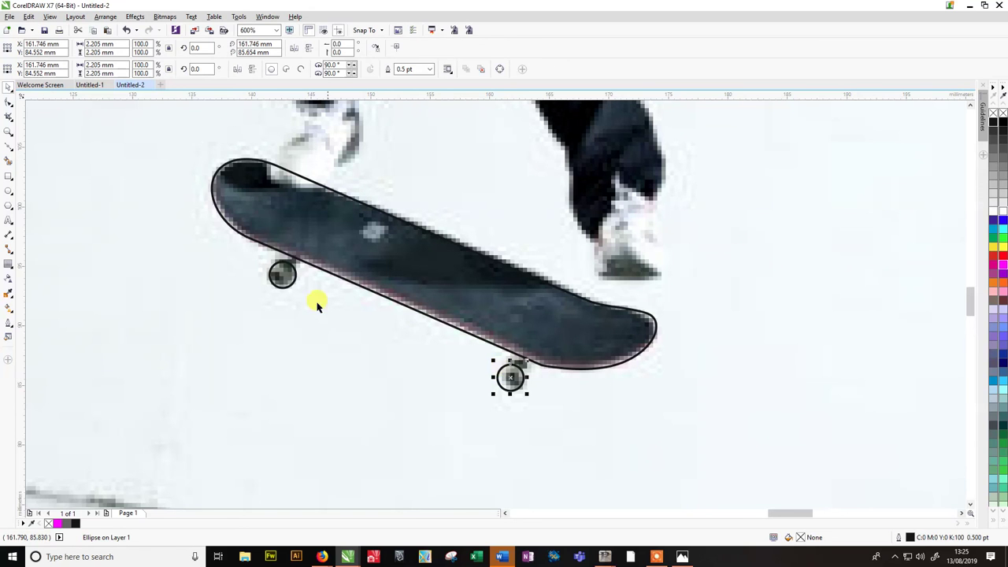
Trace a small closed truck shape joining the first wheel to the deck and place a duplicate at the second wheel.
click(9, 148)
click(291, 258)
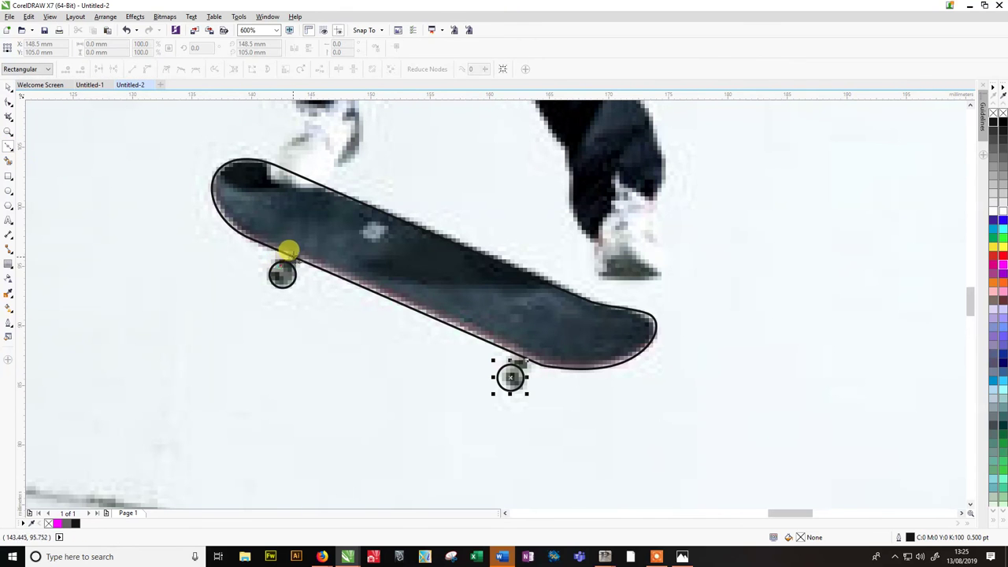
click(305, 259)
click(291, 273)
click(279, 263)
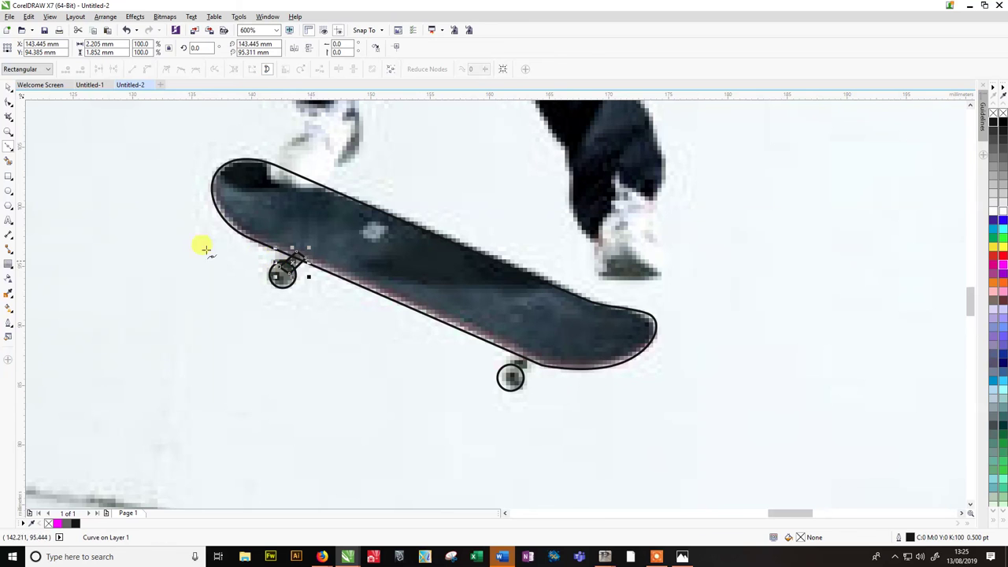
click(8, 100)
click(282, 258)
key(ctrl+d)
drag(365, 184, 521, 359)
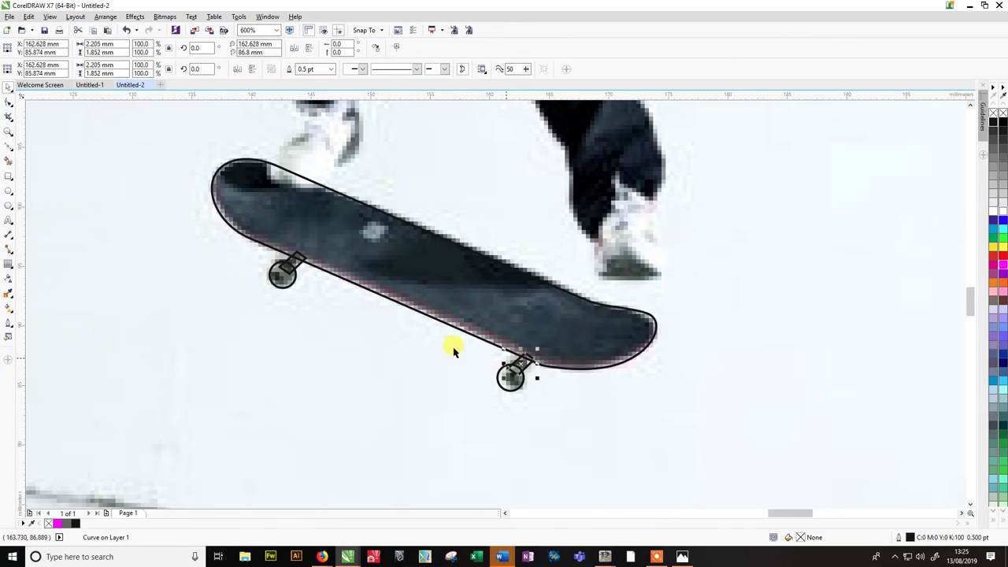
Weld the deck, both wheels and both trucks into one shape and fill it black.
scroll(309, 307, down, 2)
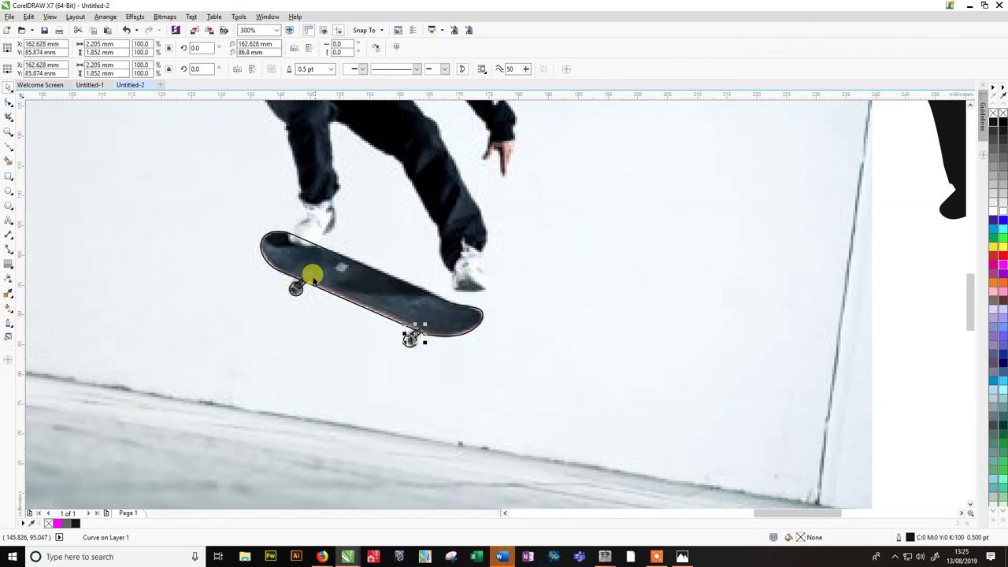
click(483, 415)
drag(499, 407, 189, 183)
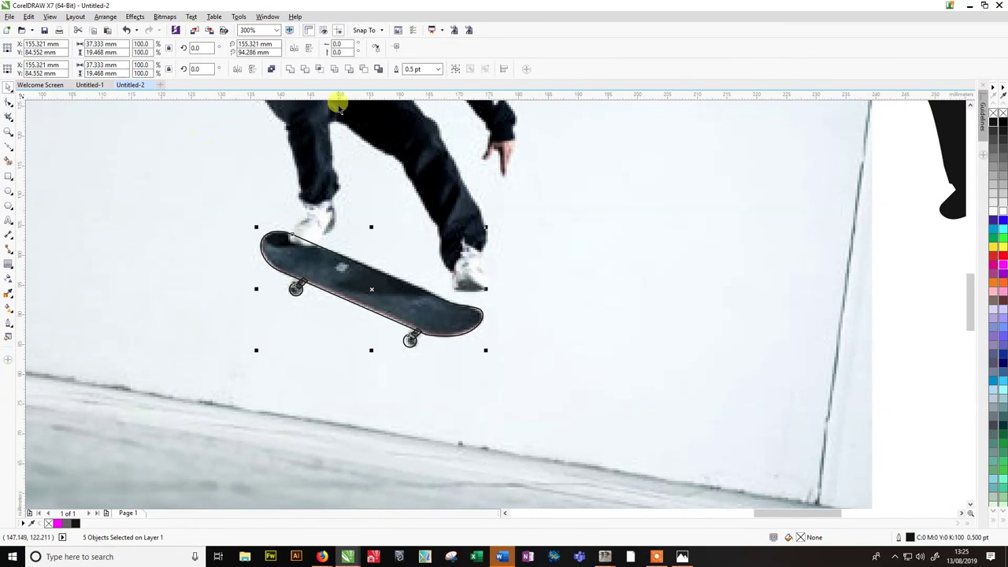
click(292, 69)
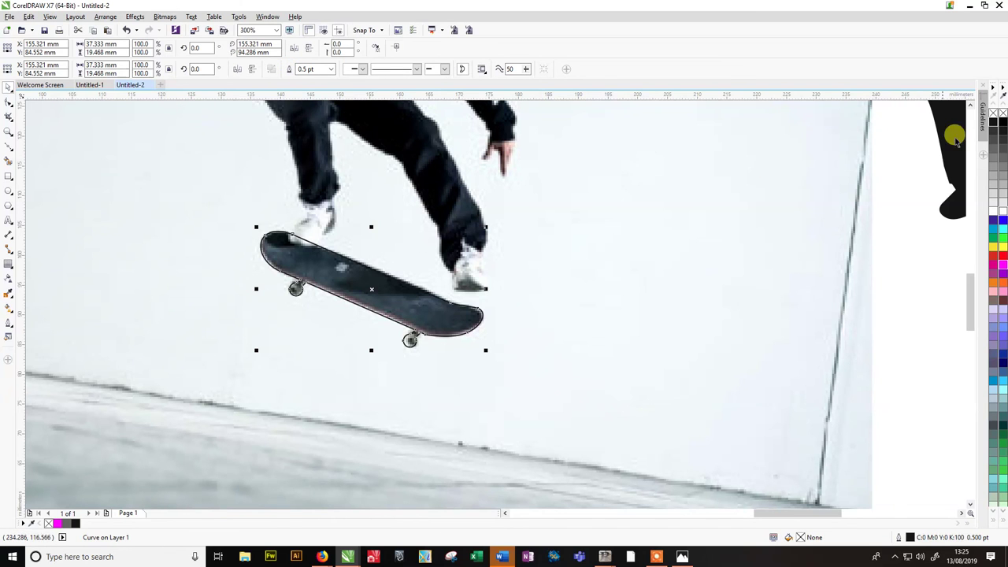
click(994, 120)
click(718, 271)
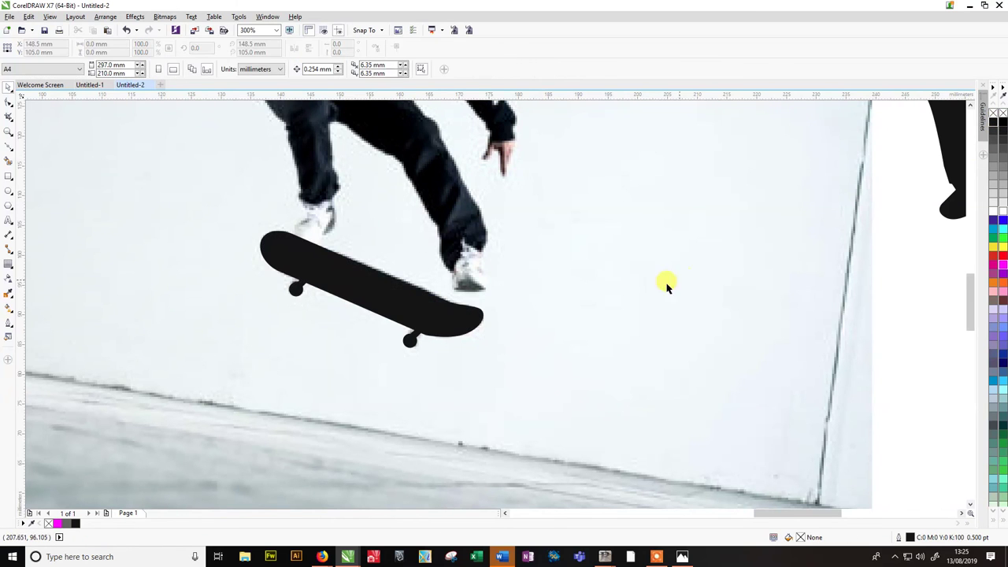
Move the black skateboard shape beneath the feet of the skater silhouette beside the photo.
scroll(515, 288, down, 2)
click(429, 288)
drag(427, 289, 761, 281)
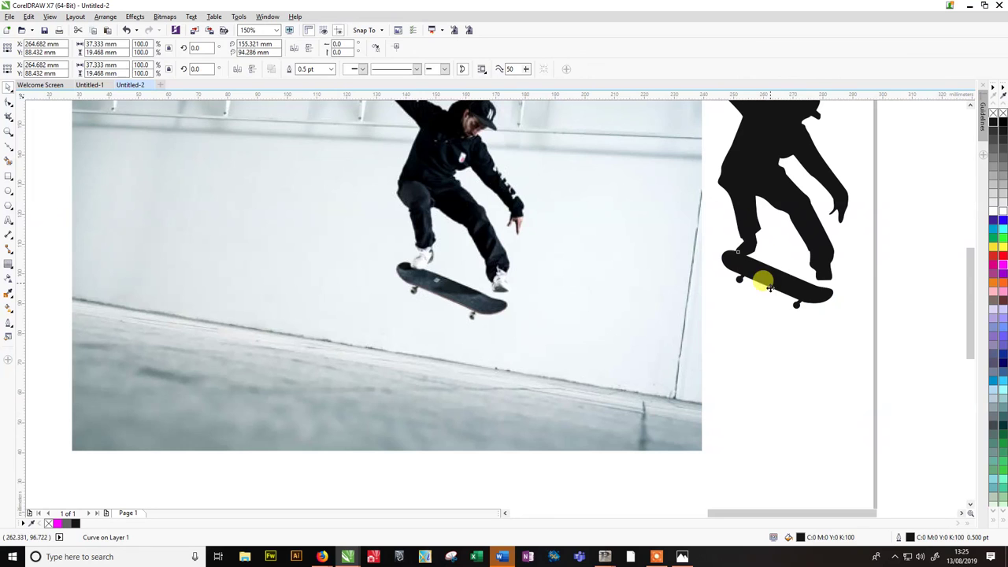
click(784, 317)
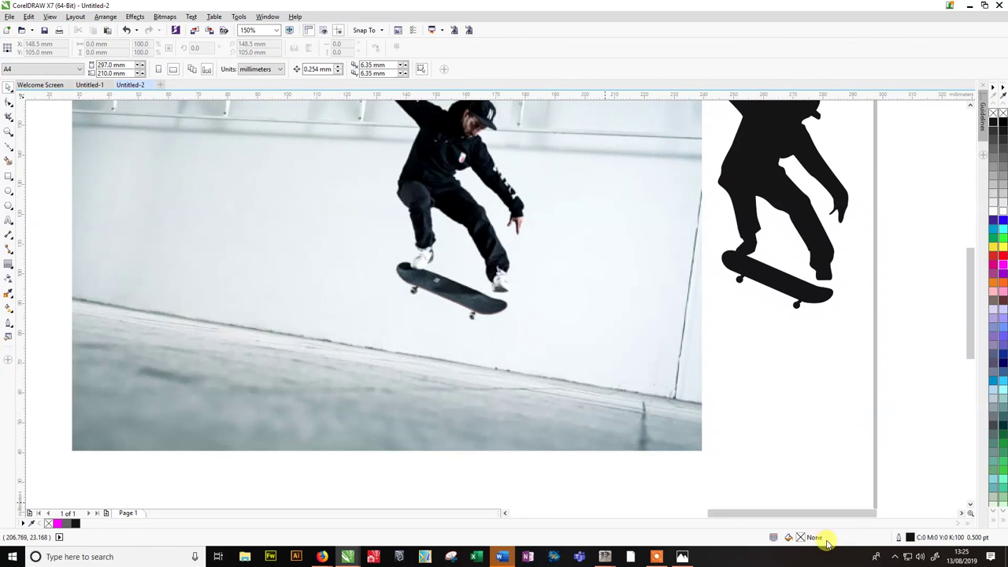